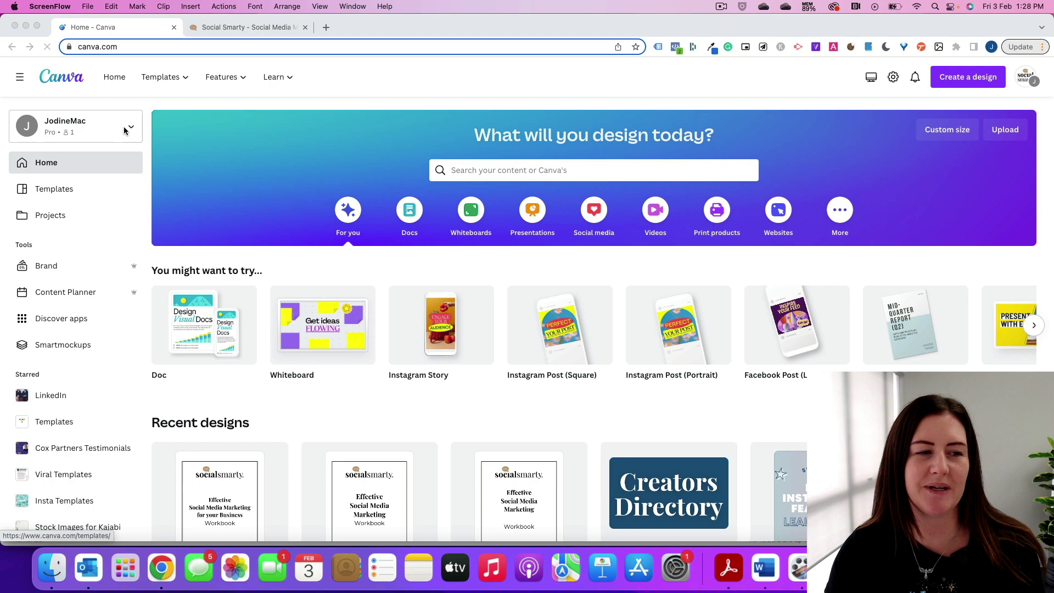
Open the Brand page listing the Social Smarty, Epplett & Co and Blast in the Park kits
click(44, 265)
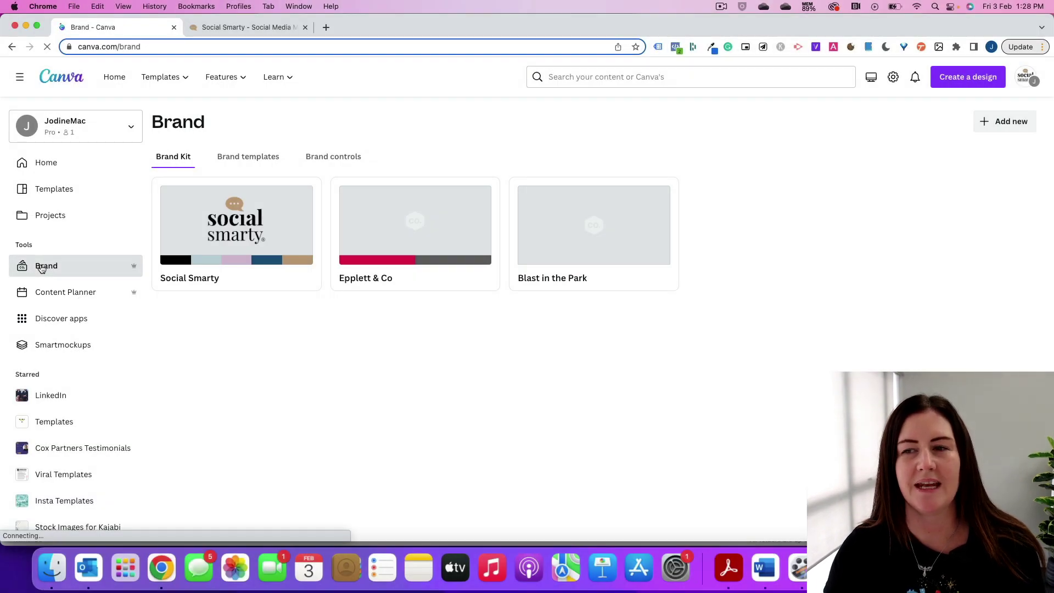
click(240, 231)
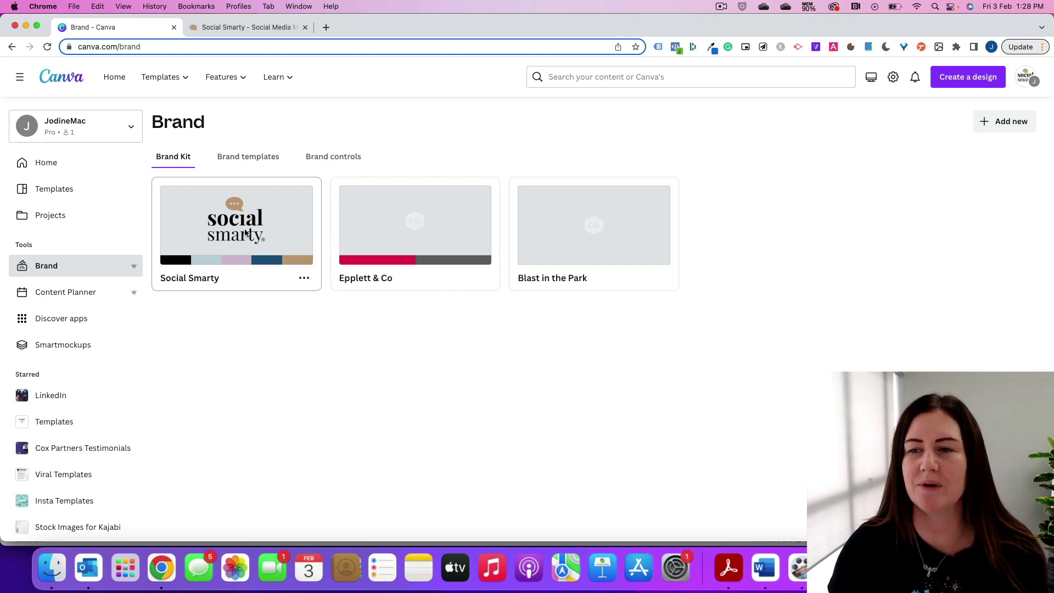
Create a new Brand Kit named 'Social Smarty', correcting a capitalisation typo in the name
click(1004, 123)
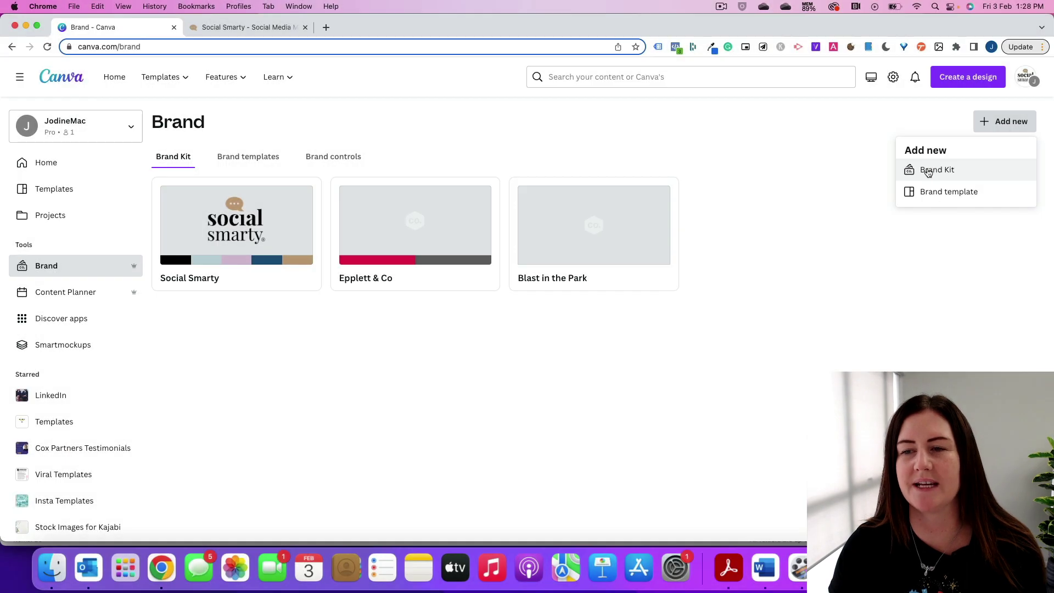
click(928, 170)
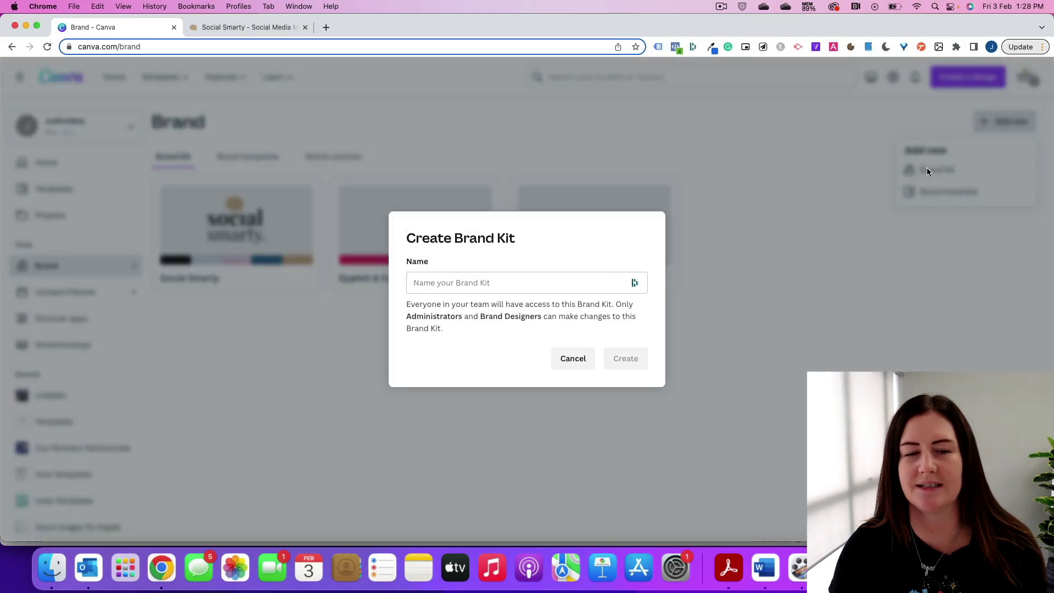
click(548, 283)
text(Social SMa)
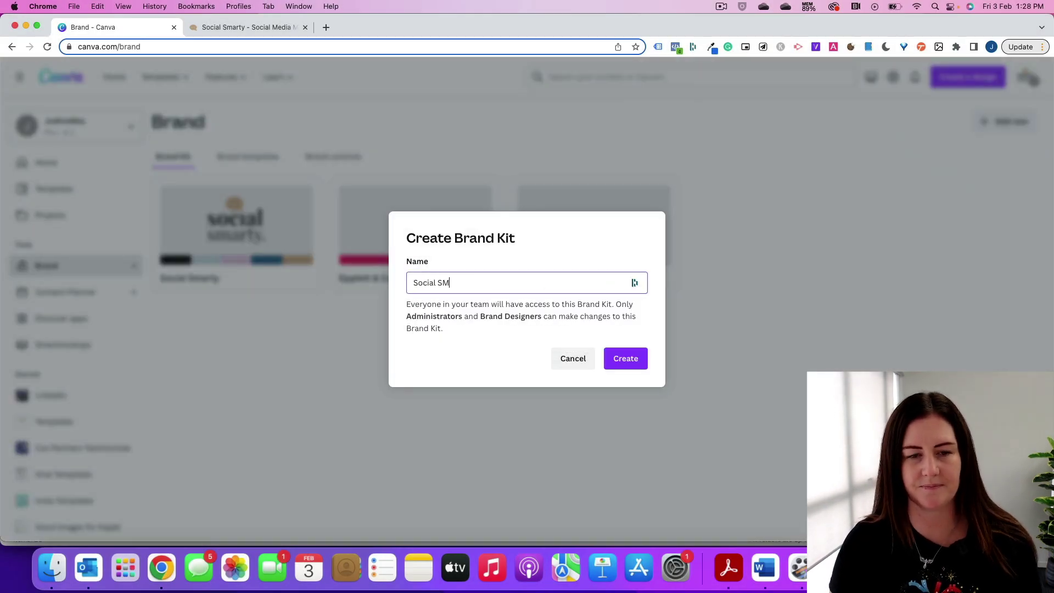
key(BackSpace)
key(BackSpace)
text(marty)
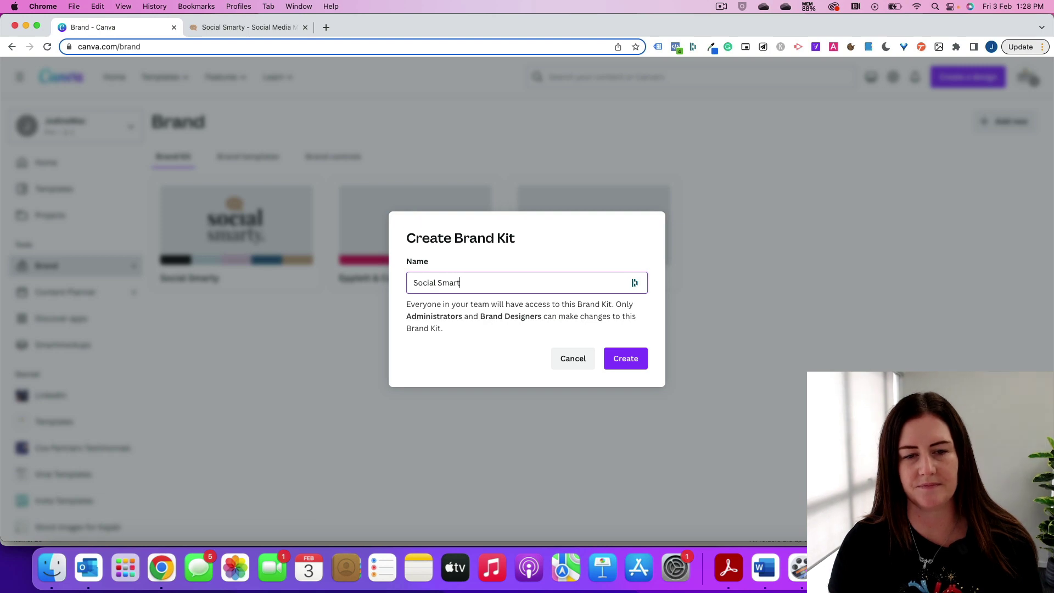
click(638, 360)
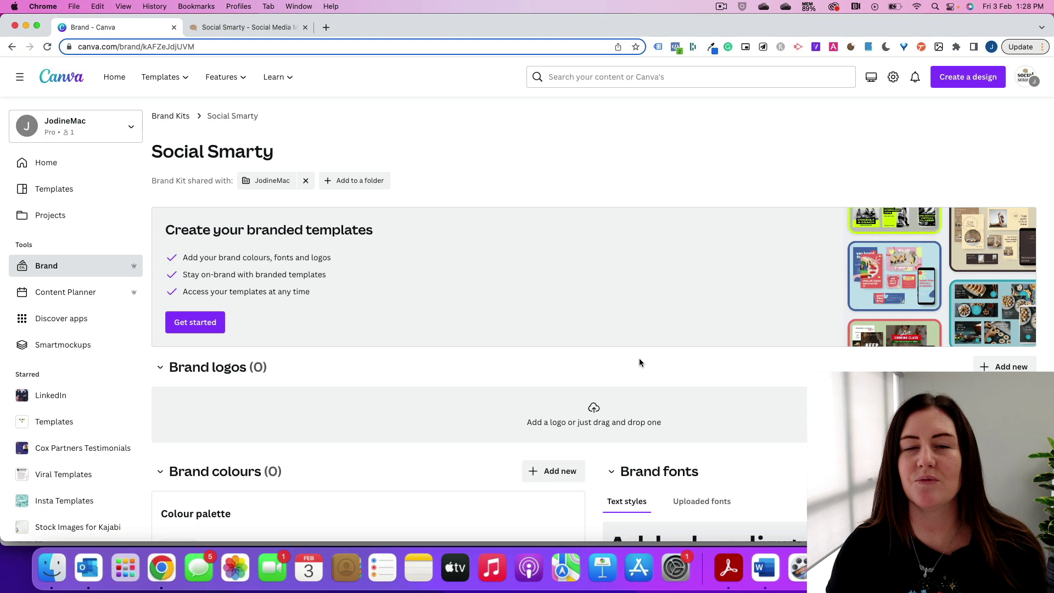
scroll(639, 360, down, 3)
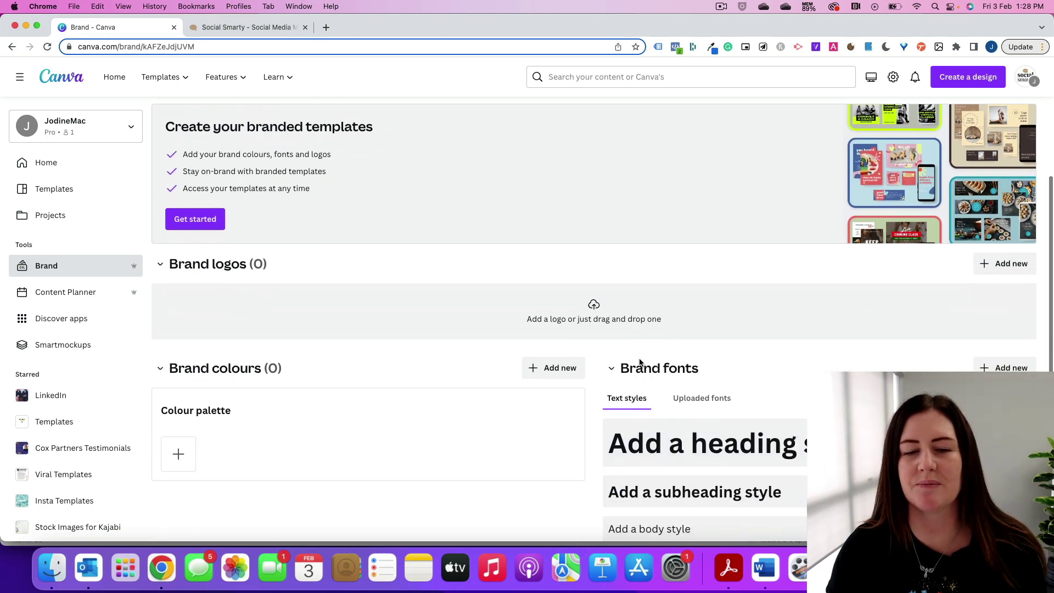
Upload social_smarty_trademark_horiz_large.jpg as the brand kit's logo
click(592, 312)
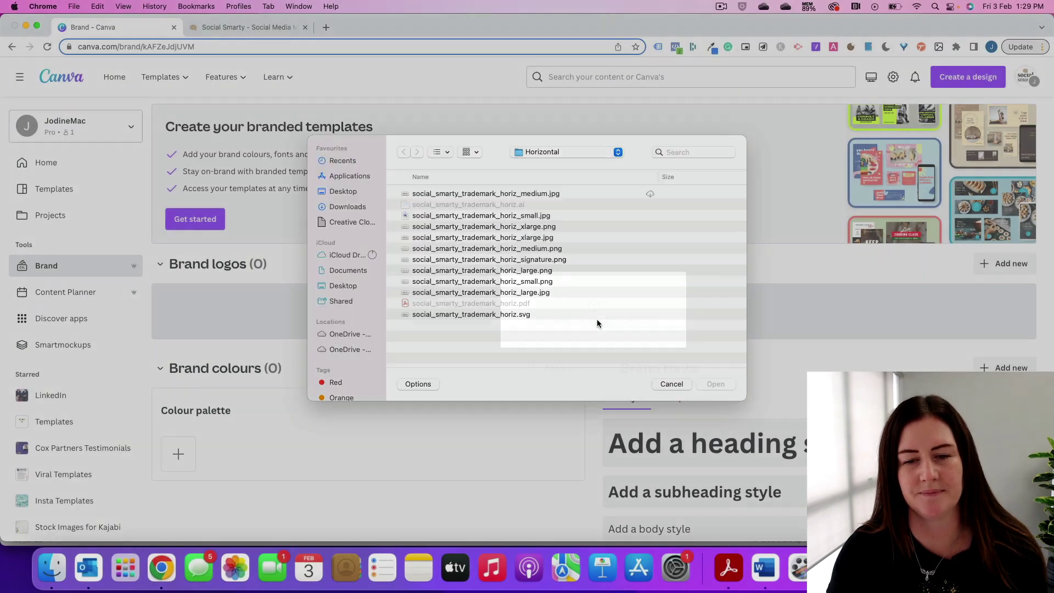
click(596, 323)
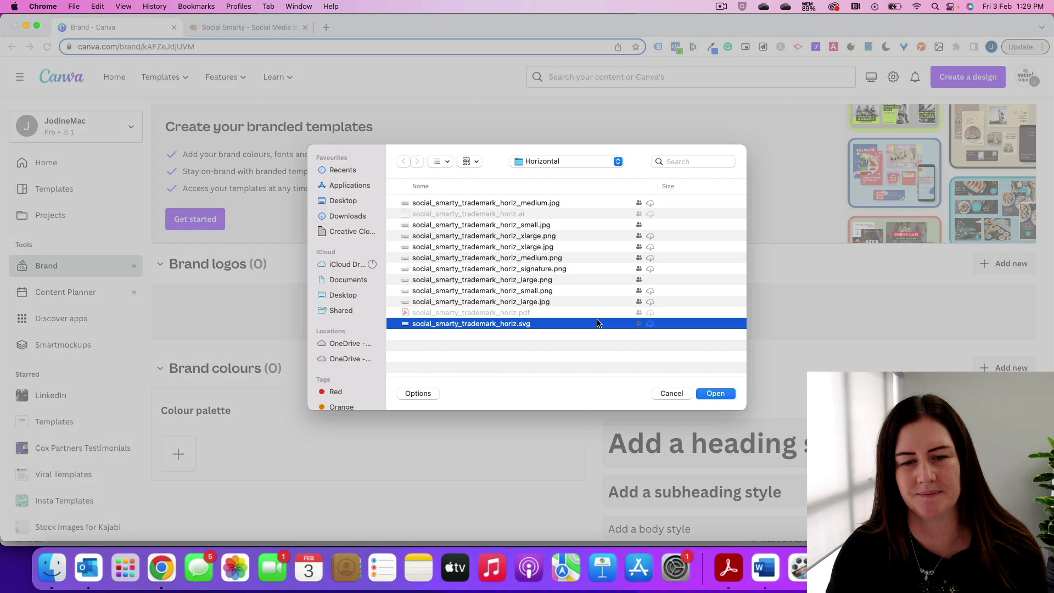
double_click(513, 302)
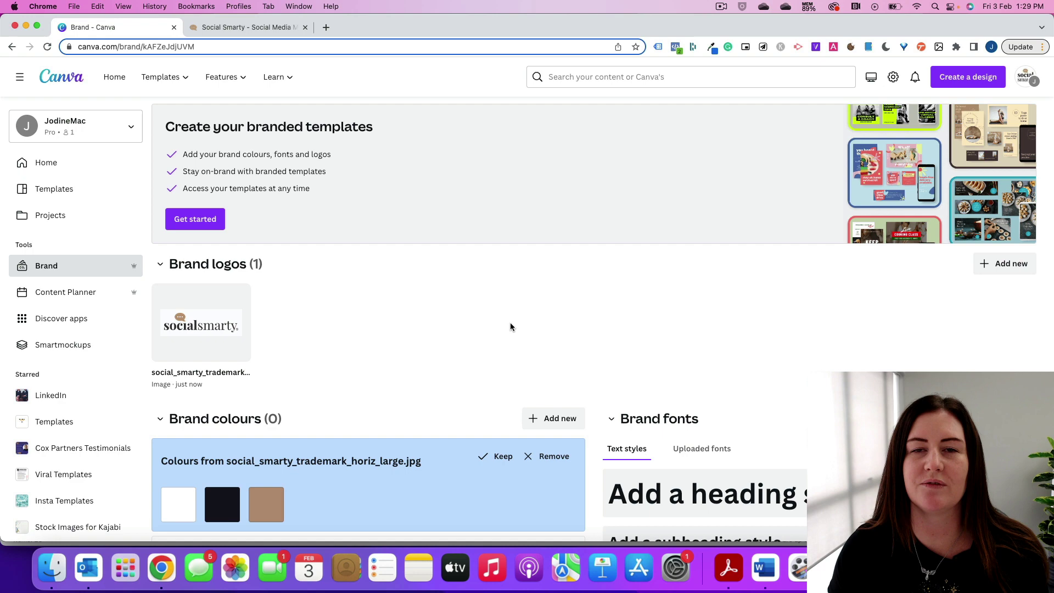
Remove the white, navy and tan colour suggestions extracted from the logo
scroll(511, 327, down, 5)
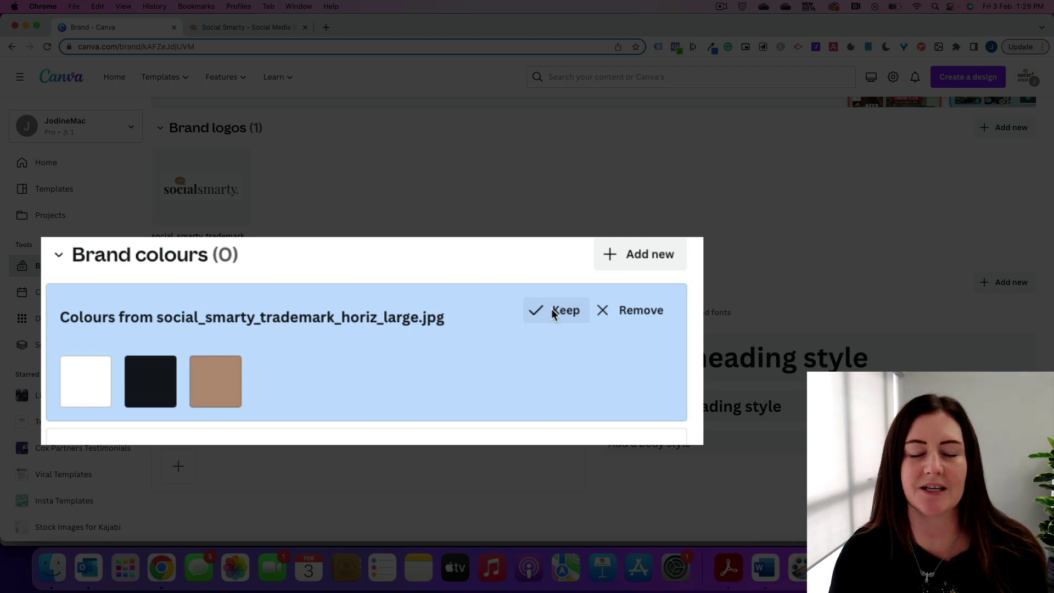
click(624, 312)
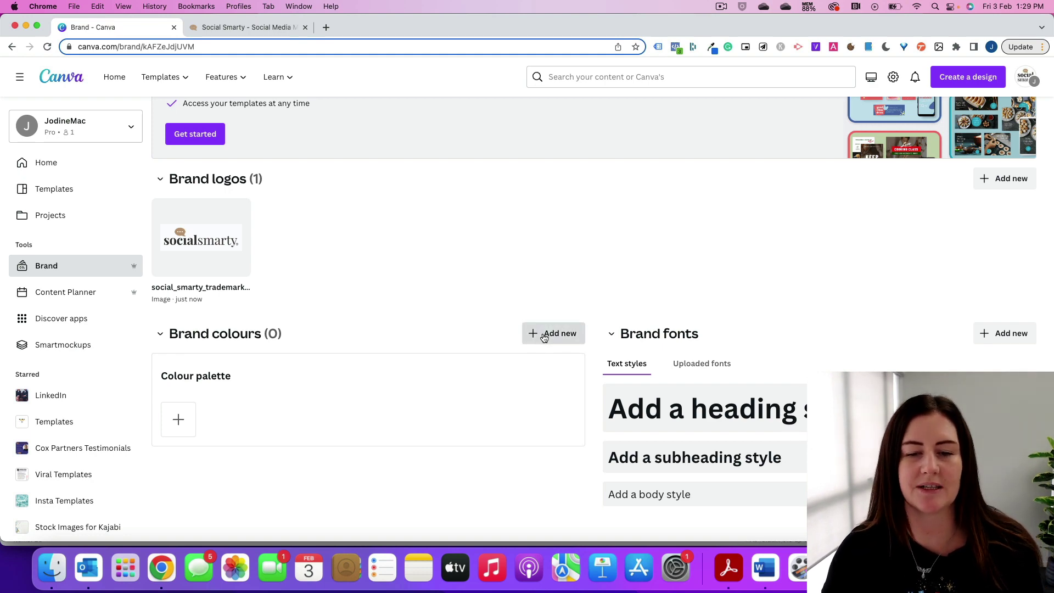
Add two swatches, #BED2D8 and #1F577F, to the brand colour palette
click(552, 333)
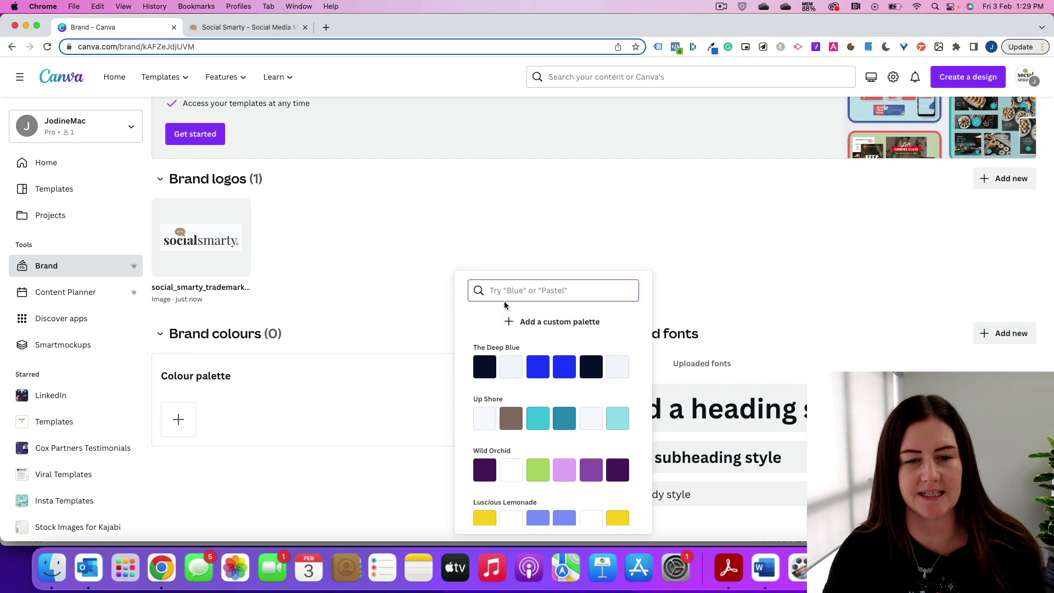
click(423, 313)
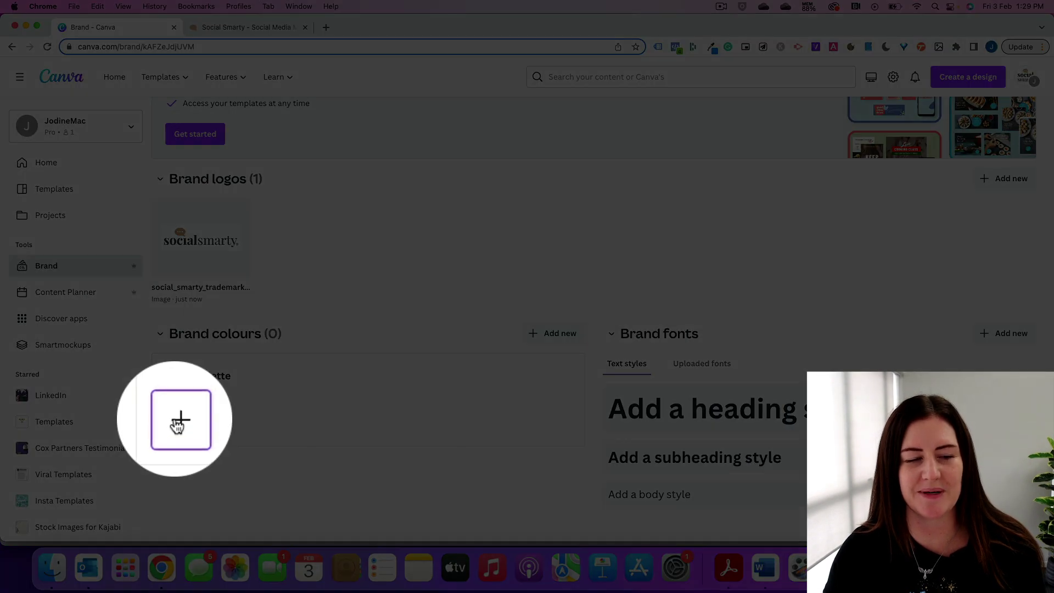
click(176, 425)
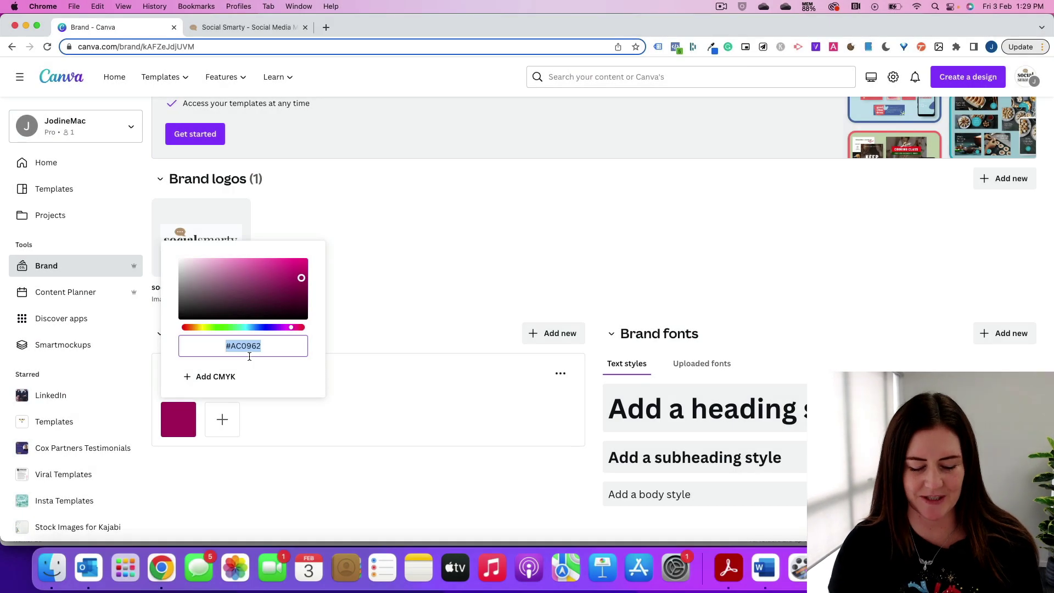
text(#)
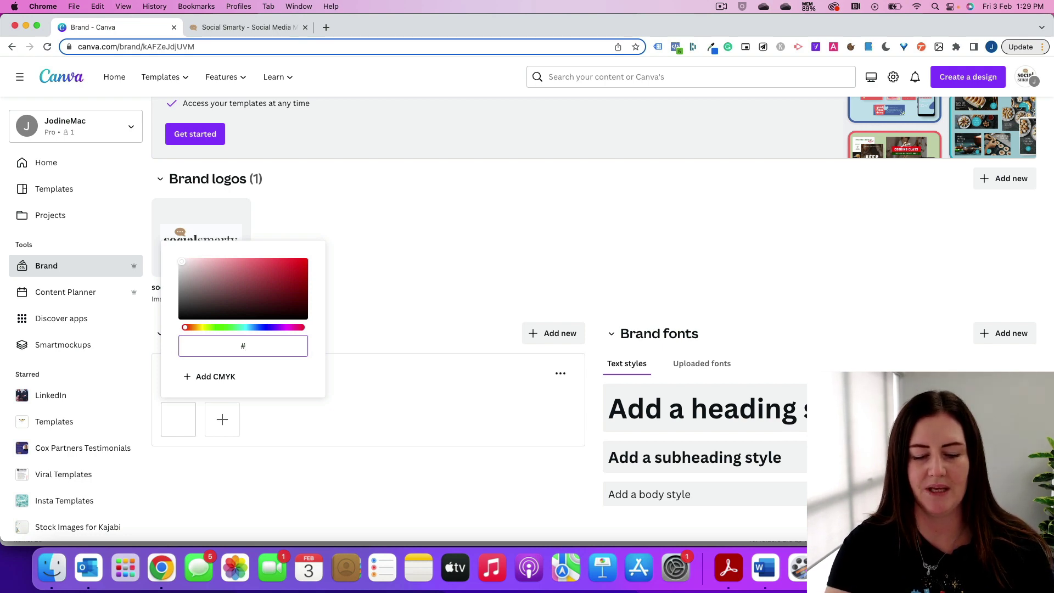
text(B)
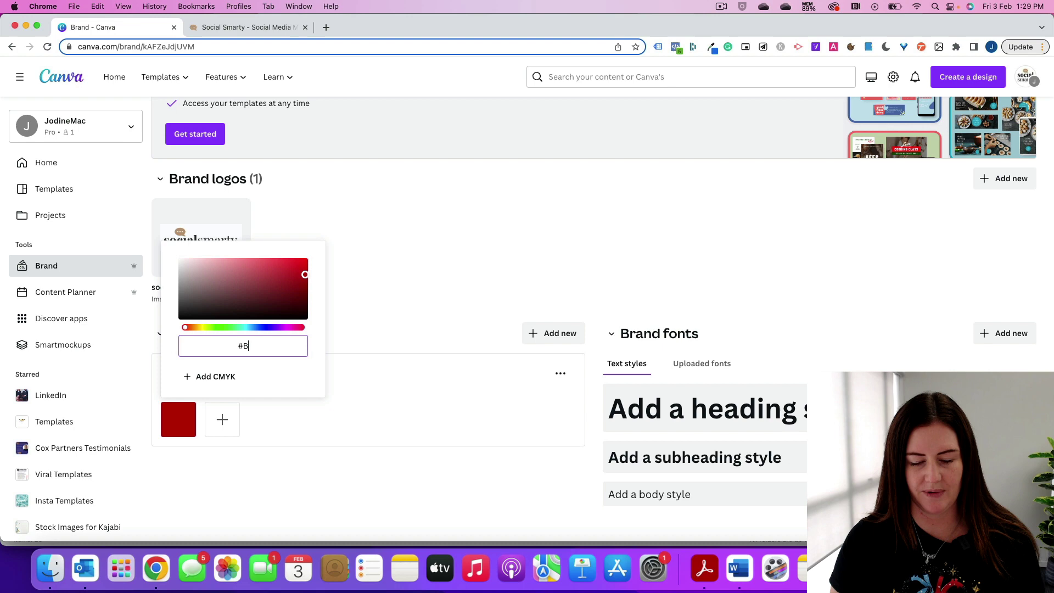
text(ED2D8)
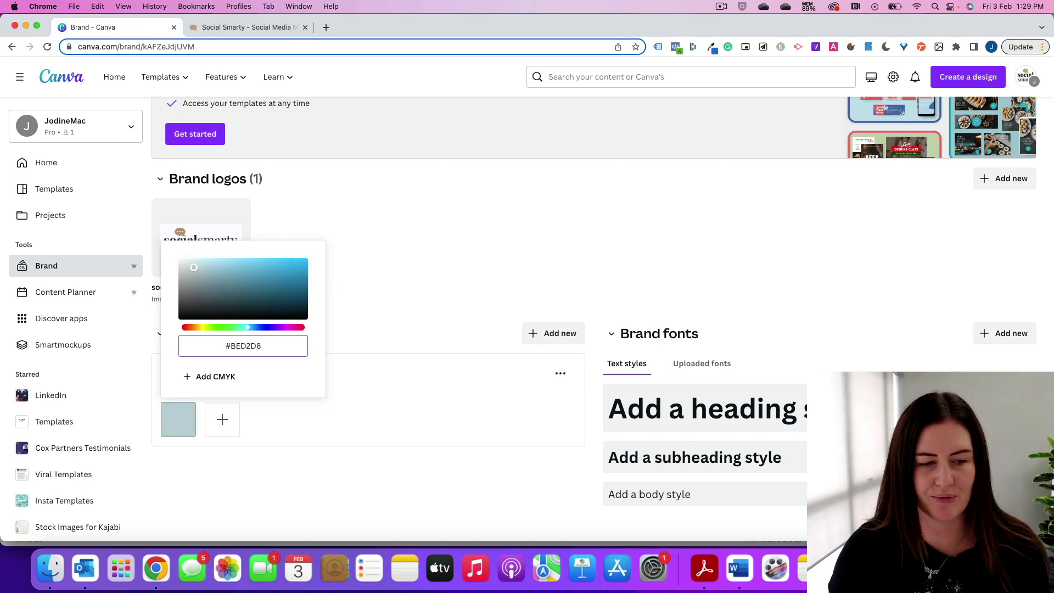
click(329, 413)
click(222, 419)
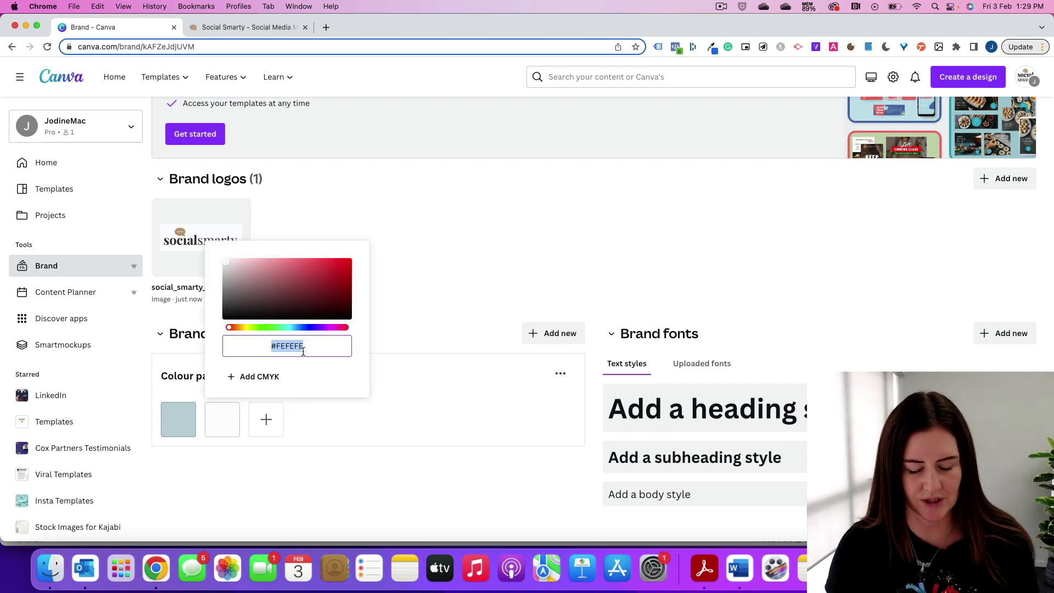
text(#1F)
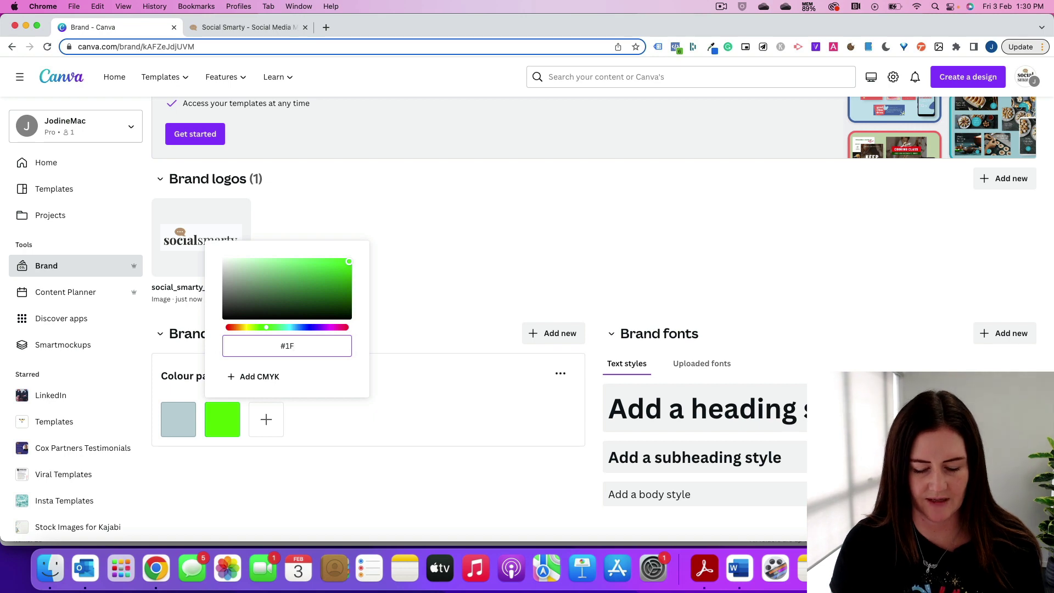
text(577F)
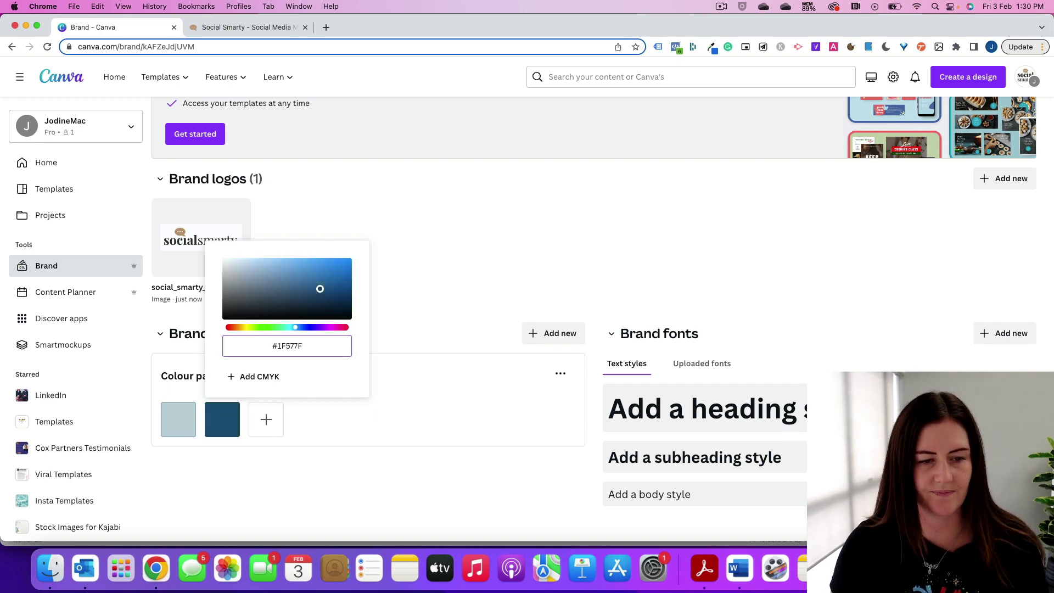
click(411, 344)
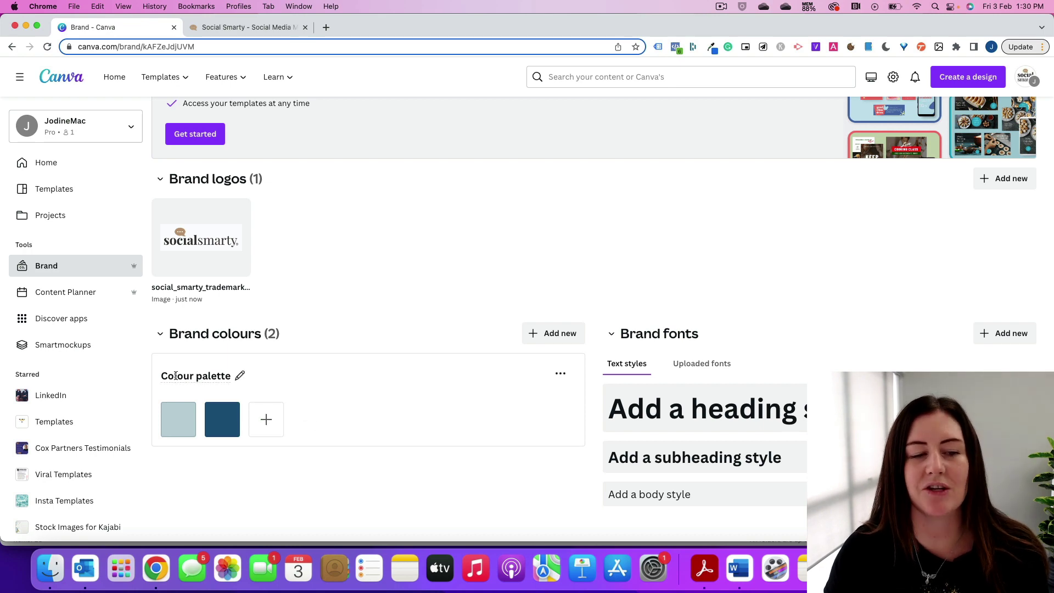
Name the brand colour palette 'Social Smarty'
click(240, 376)
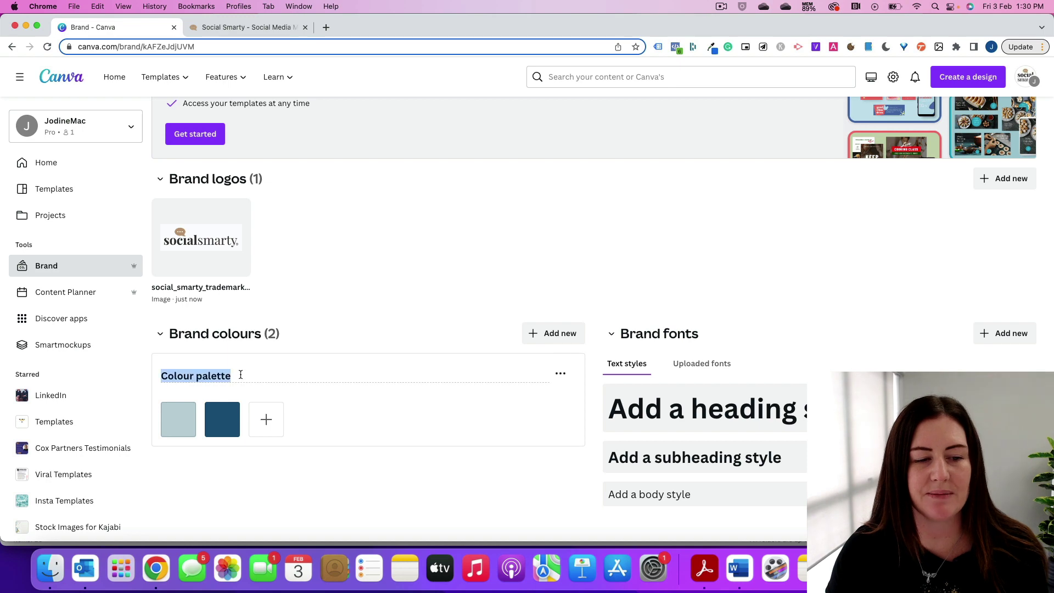
text(Social Smarty)
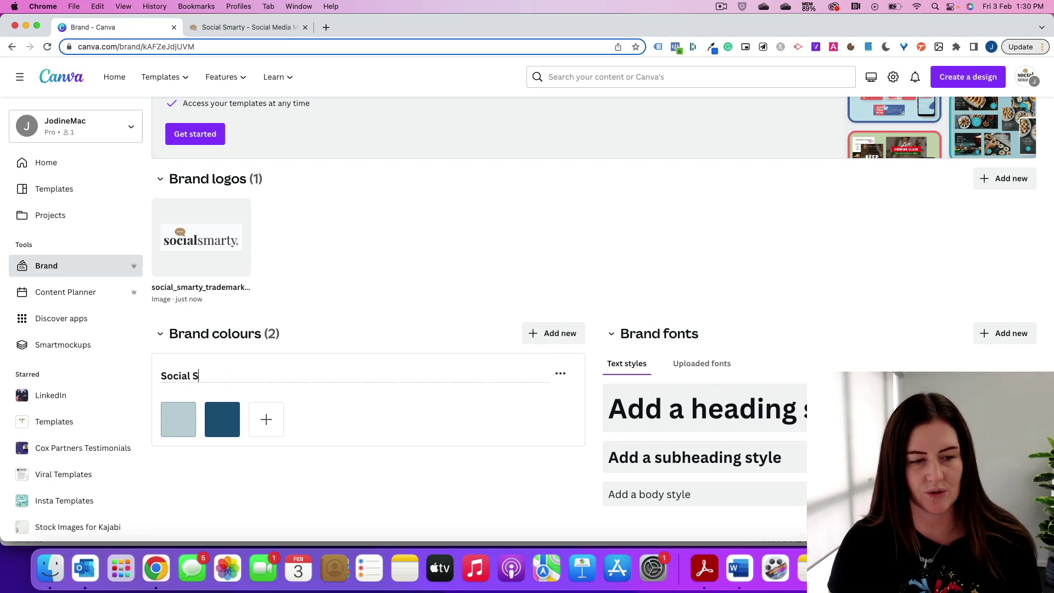
click(339, 321)
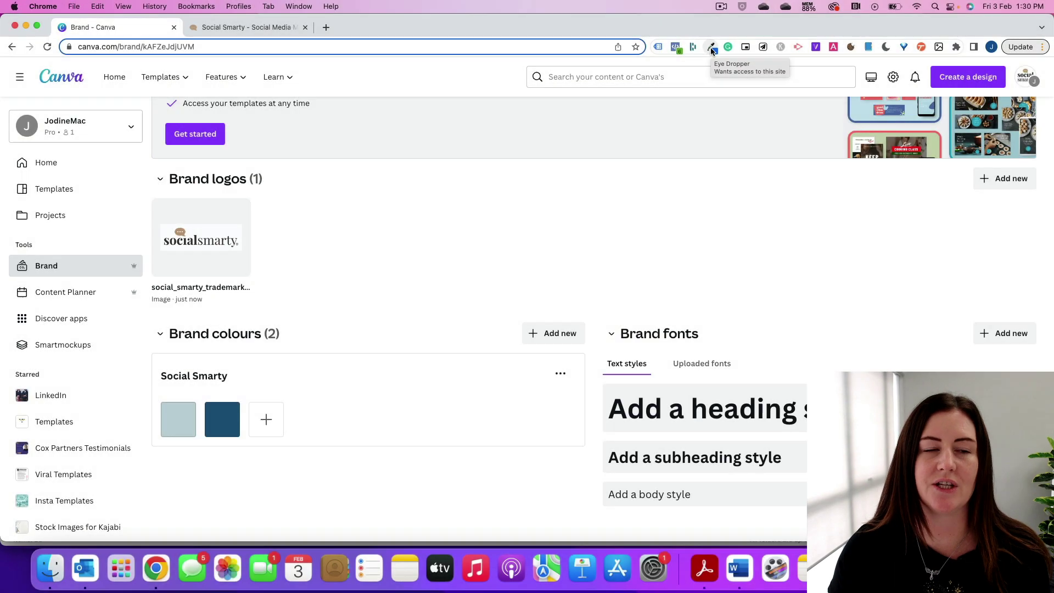
Sample the pink banner colour on the Social Smarty website with Eye Dropper
click(245, 26)
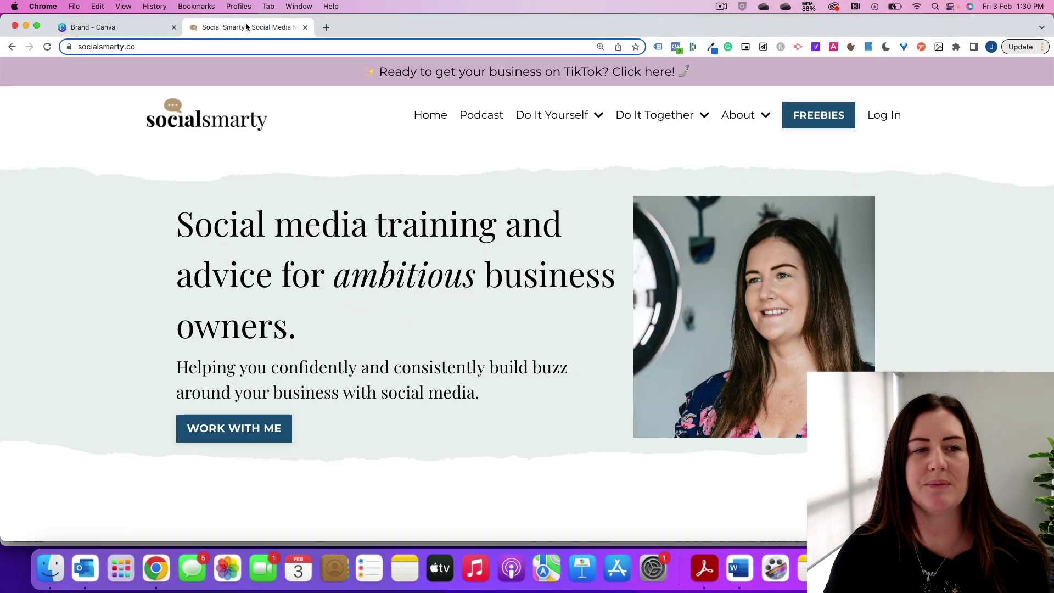
click(712, 48)
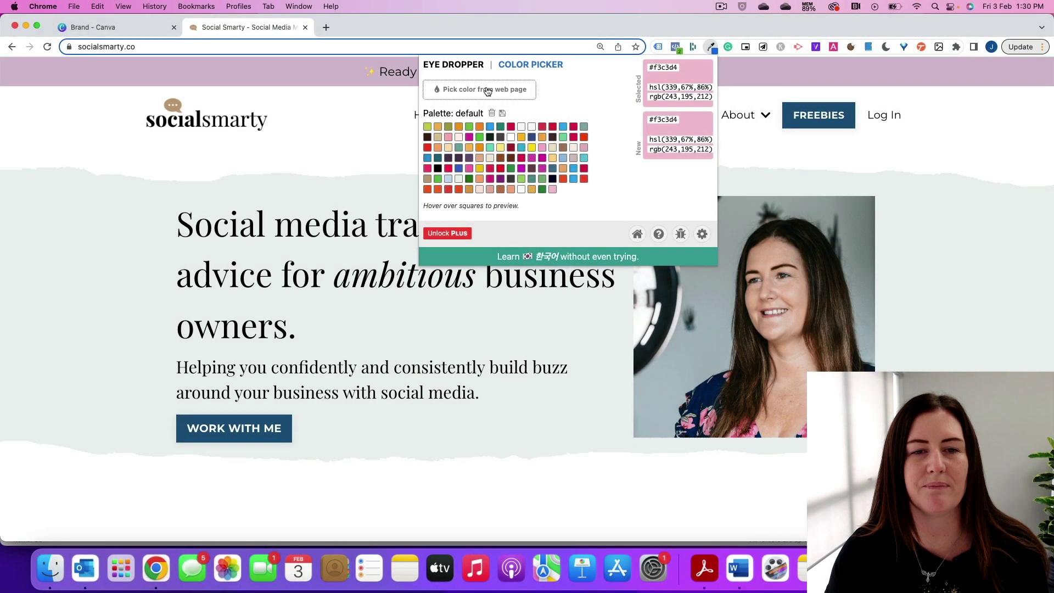
click(483, 88)
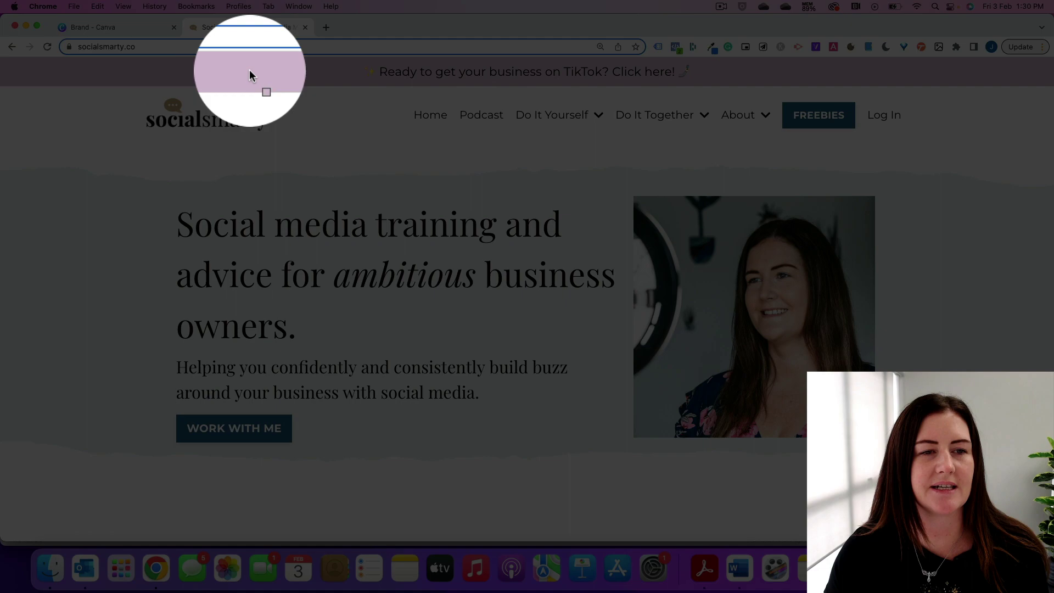
click(242, 70)
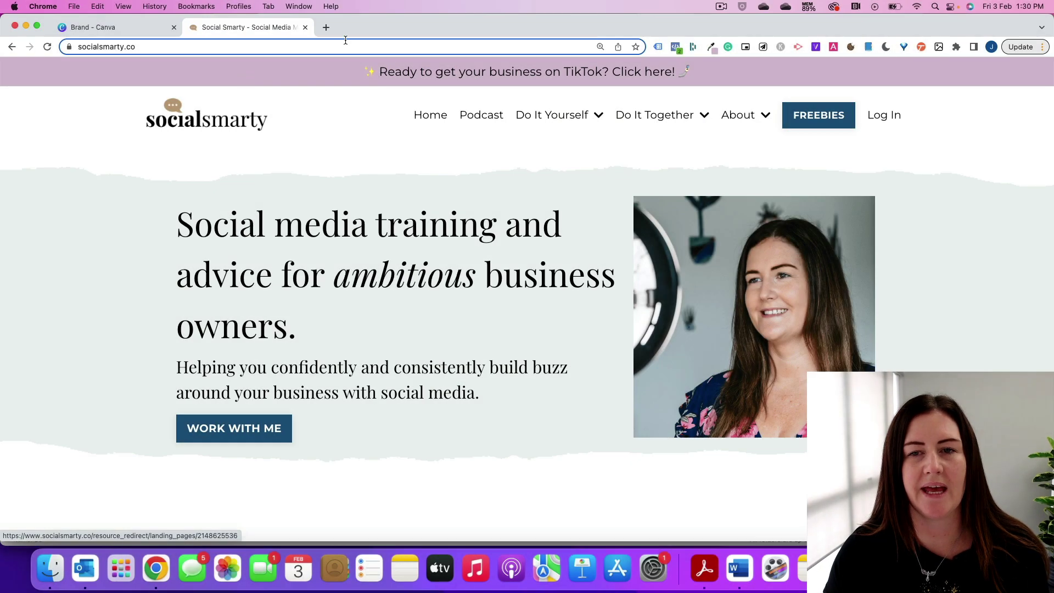
Copy the sampled hex code #d4bdd2 from the Eye Dropper popup
click(712, 48)
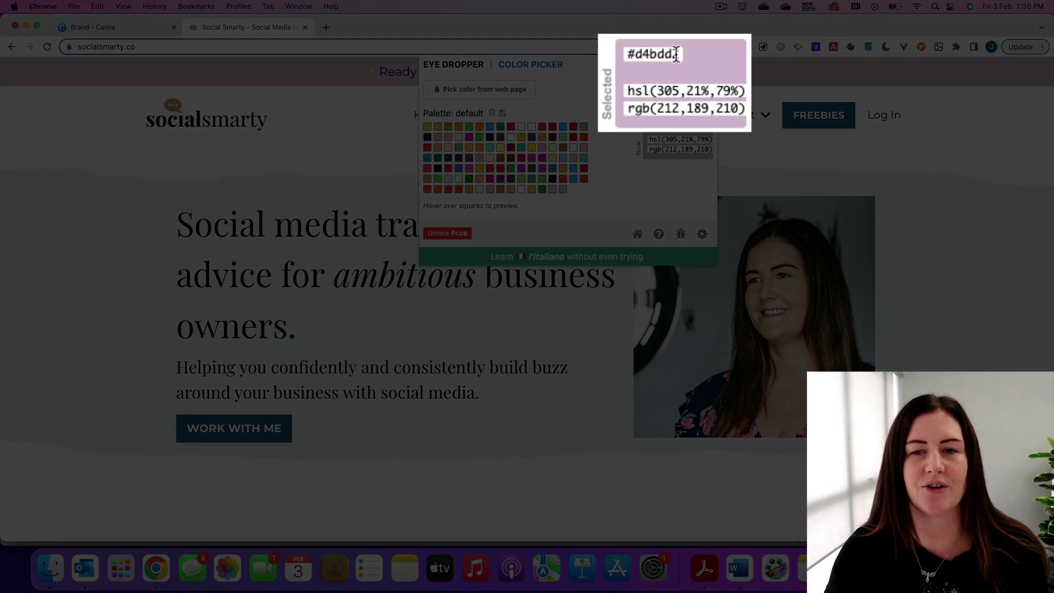
drag(676, 54, 630, 53)
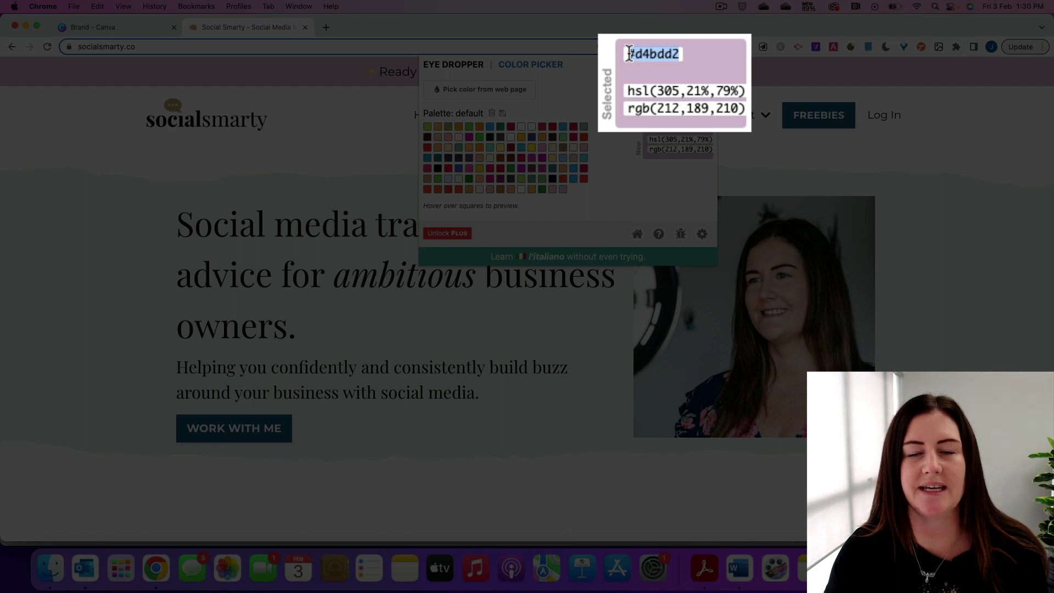
right_click(650, 55)
click(689, 104)
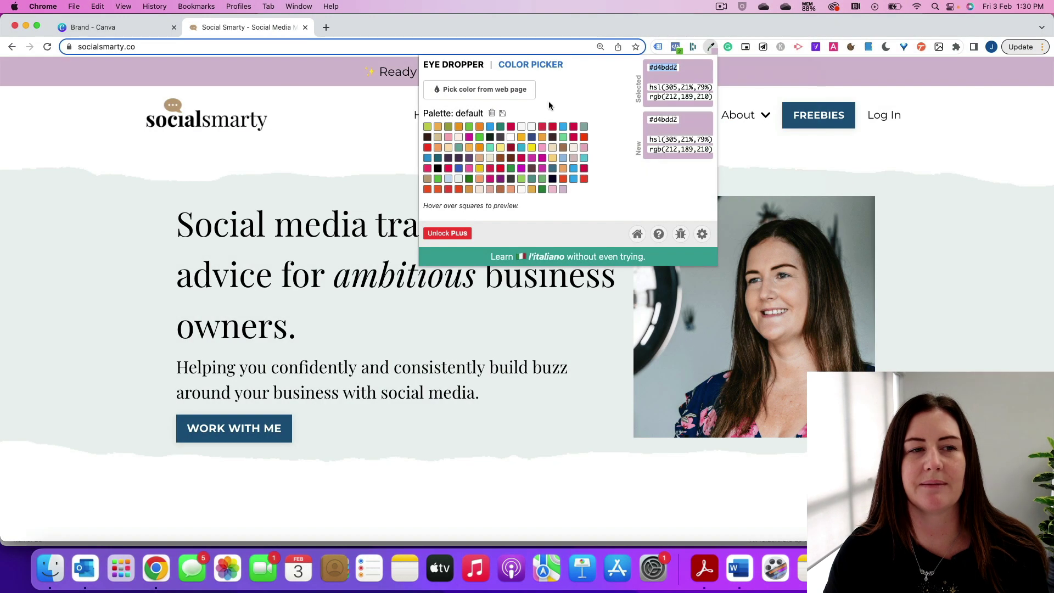
Paste #D4BDD2 into a new third swatch of the Social Smarty palette
click(136, 29)
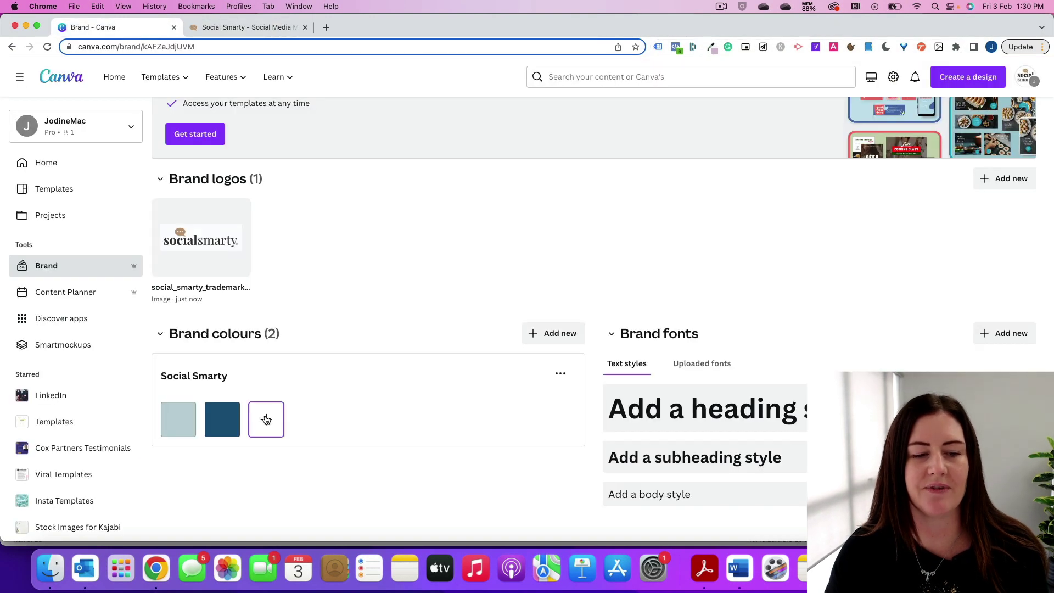
click(265, 420)
key(super+v)
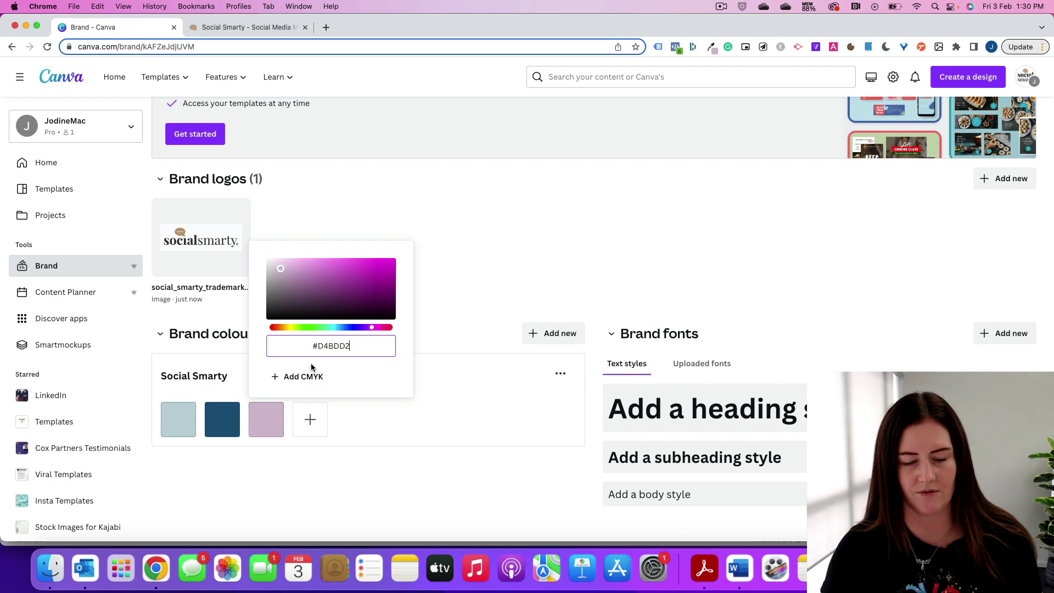
click(500, 285)
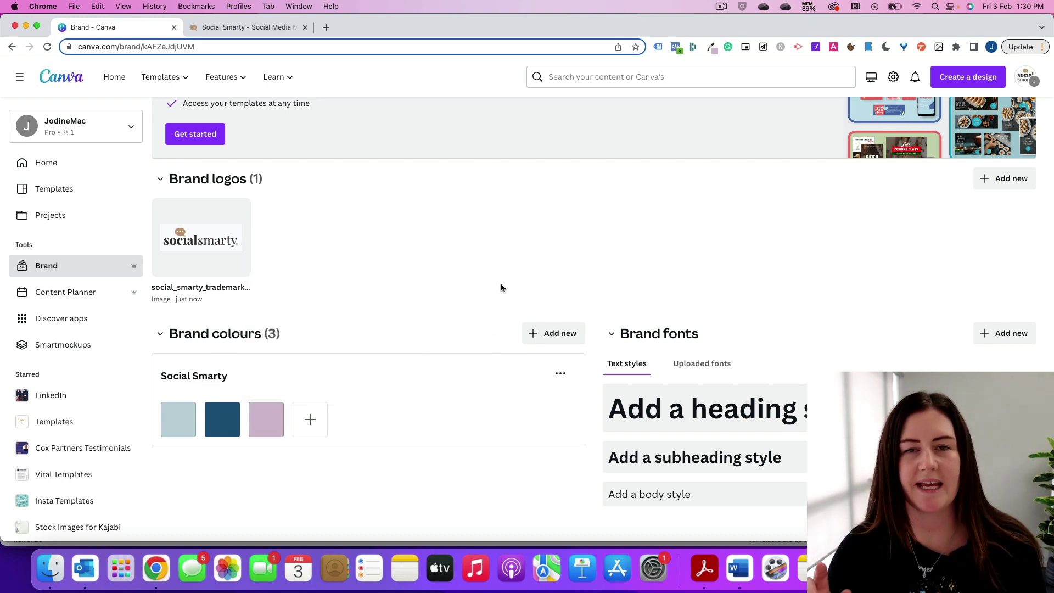
Add a brand heading style using Playfair Display at size 32
click(751, 413)
click(860, 363)
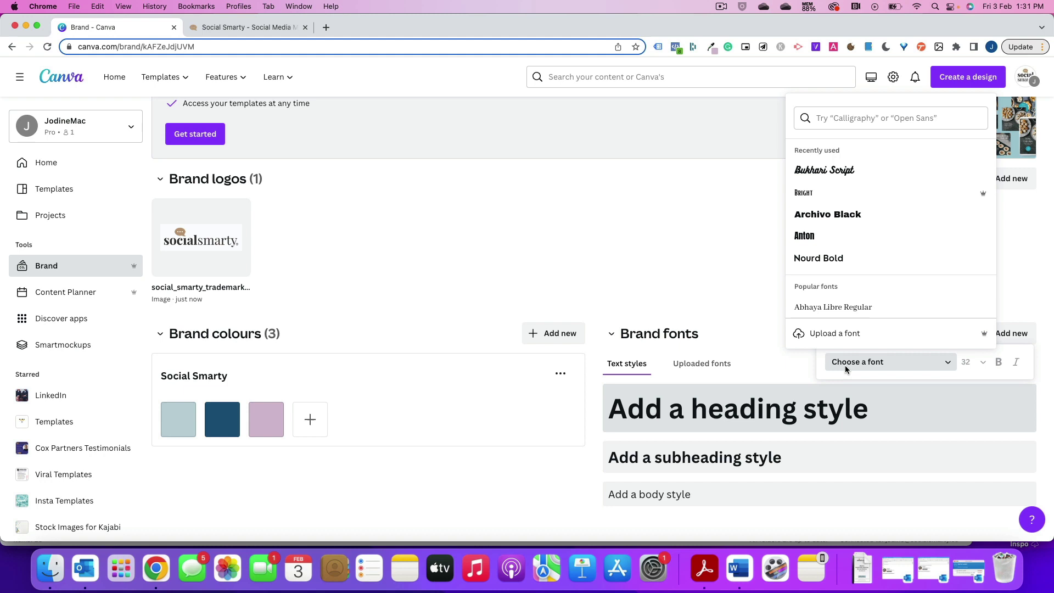
click(850, 117)
text(playlist)
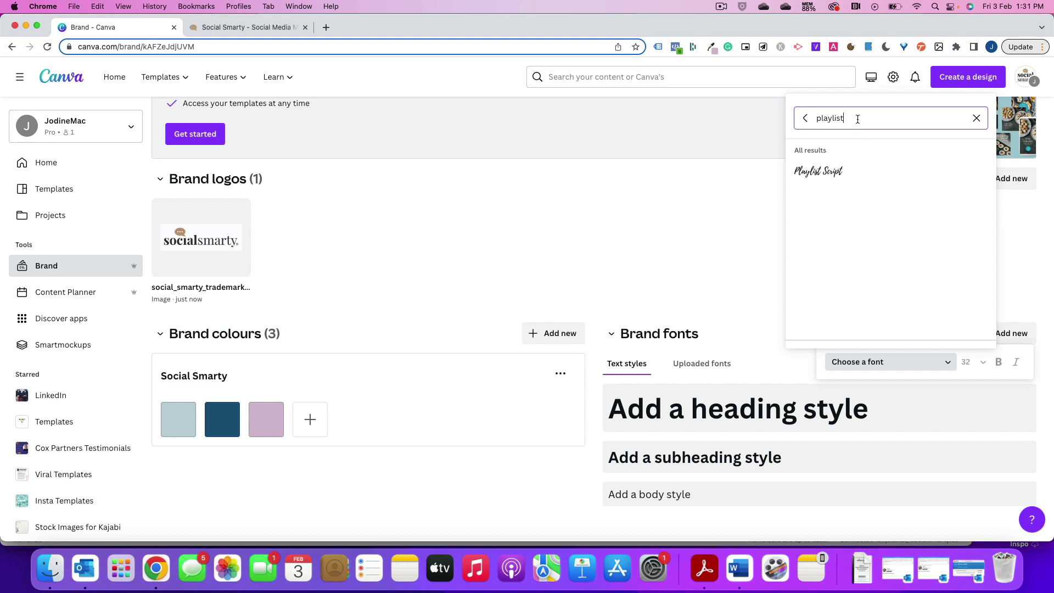
key(BackSpace)
key(BackSpace)
key(BackSpace)
key(BackSpace)
text(book)
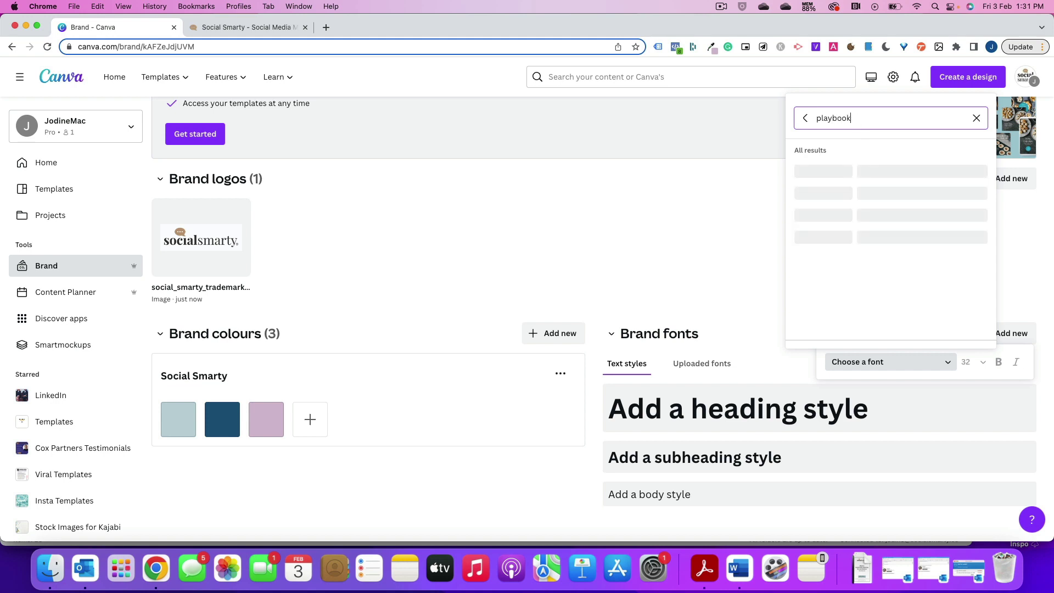
key(BackSpace)
key(BackSpace)
key(BackSpace)
key(BackSpace)
text(fair)
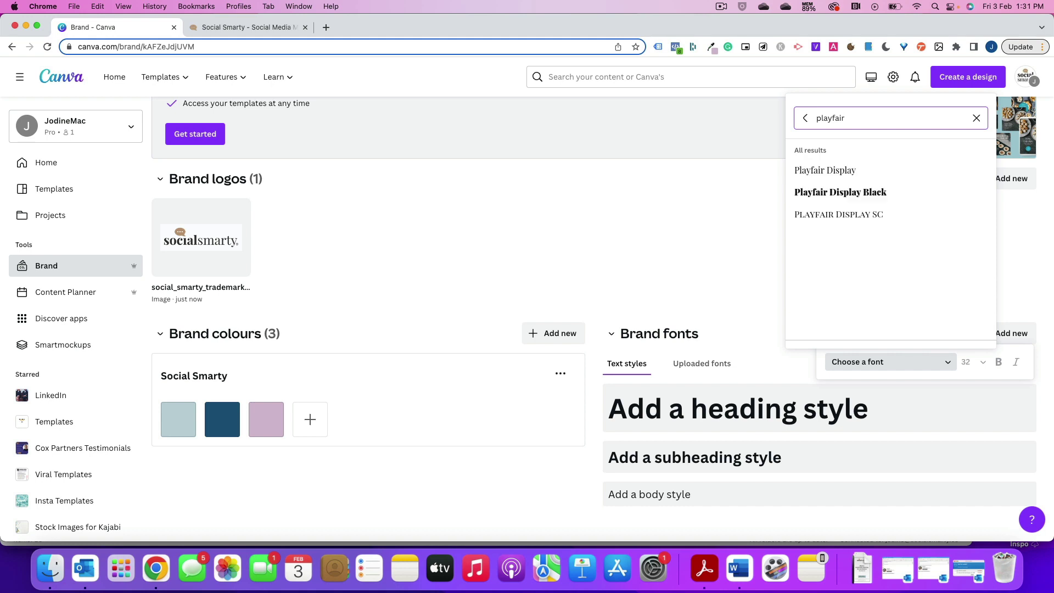
click(835, 174)
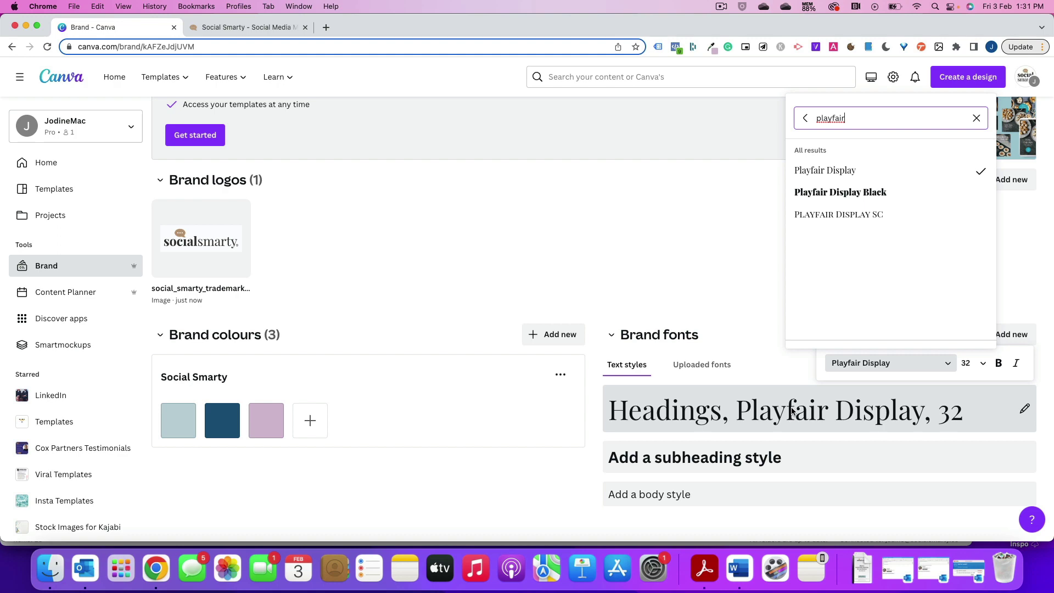
click(751, 336)
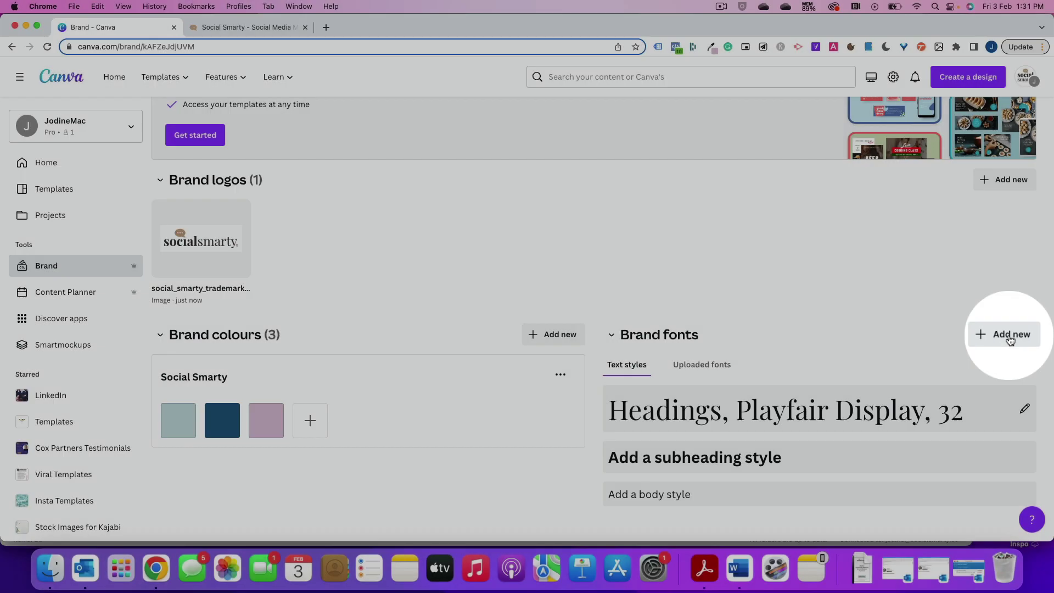
click(1003, 334)
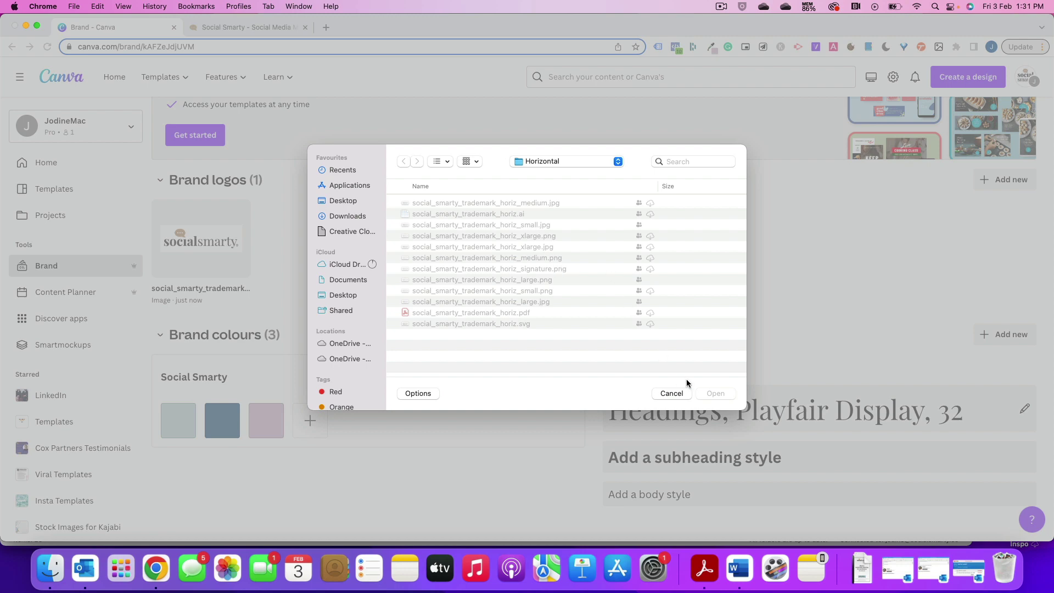
click(674, 393)
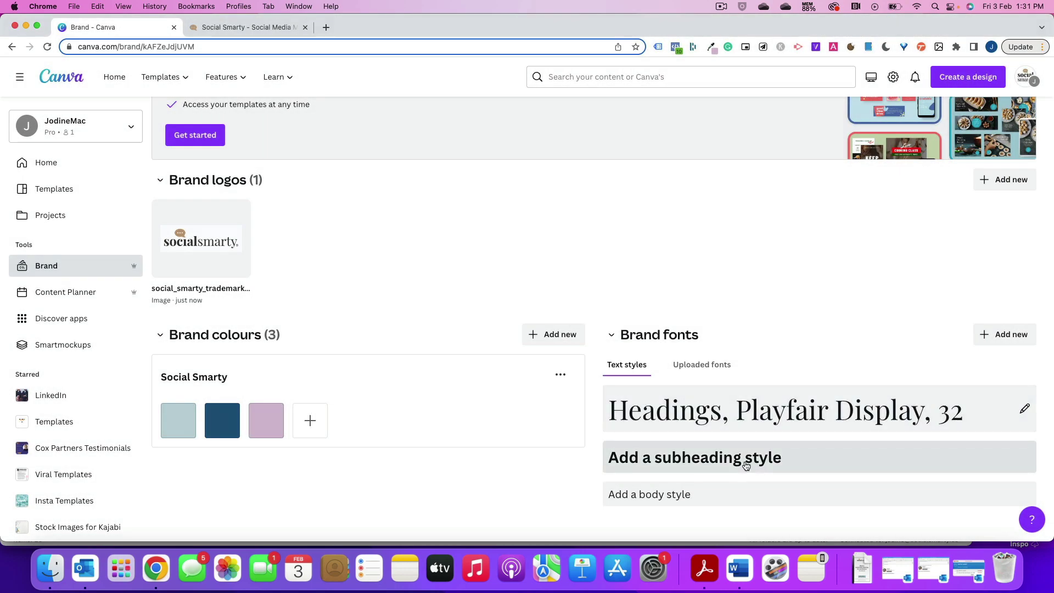
Add an italic Lora subheading style at size 18
click(746, 465)
click(876, 419)
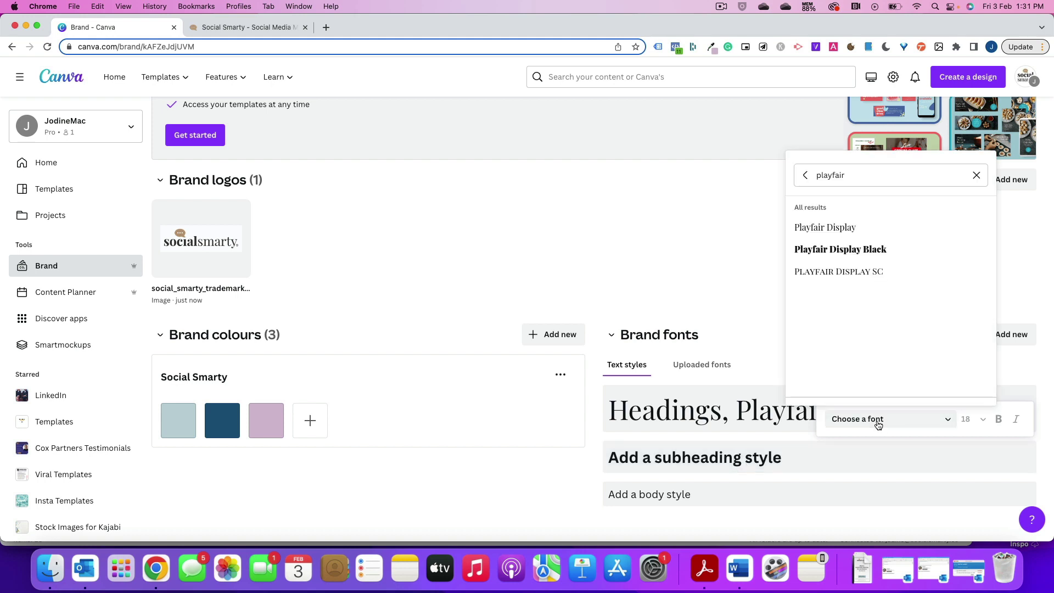
drag(846, 176, 797, 177)
text(lora)
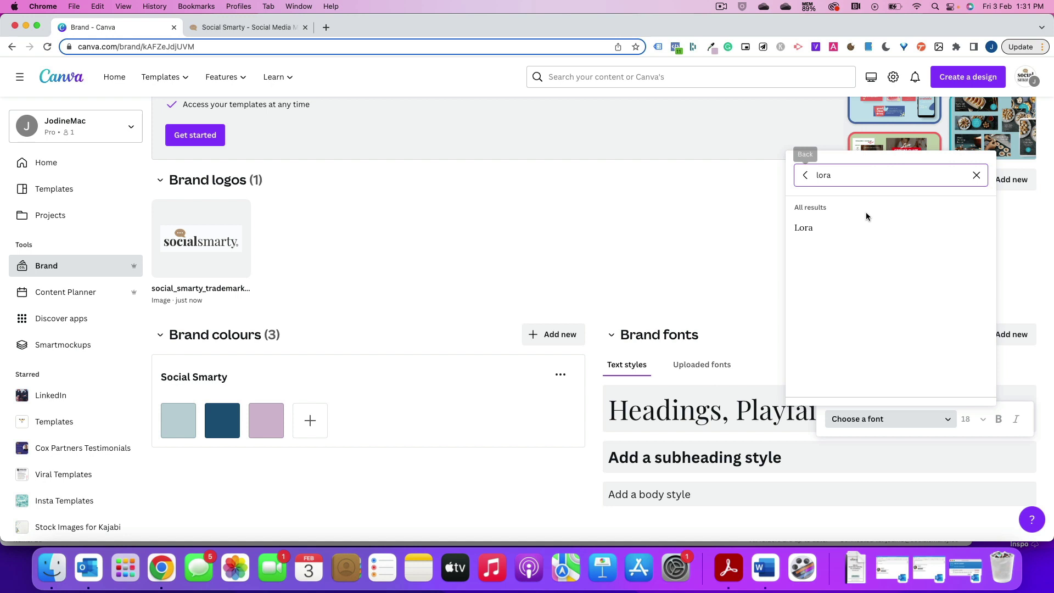
click(812, 233)
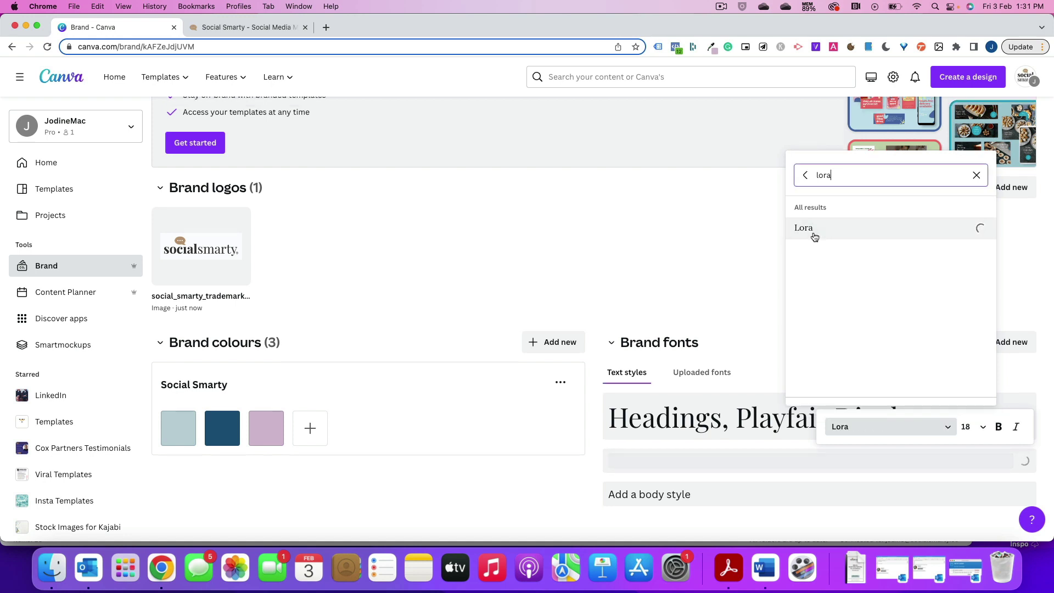
click(1017, 421)
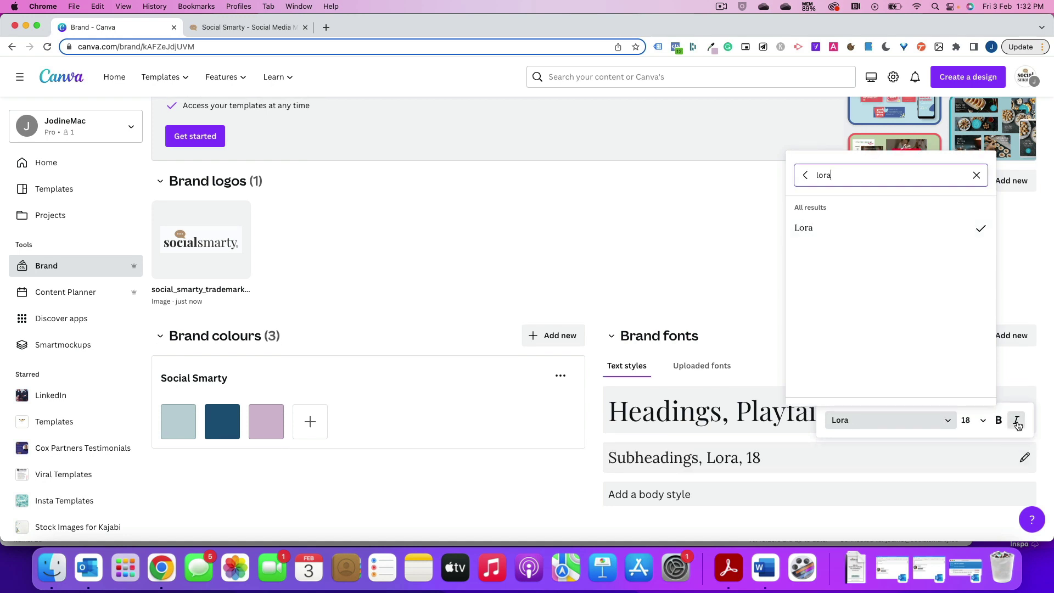
Add a Montserrat body text style at size 12
click(697, 495)
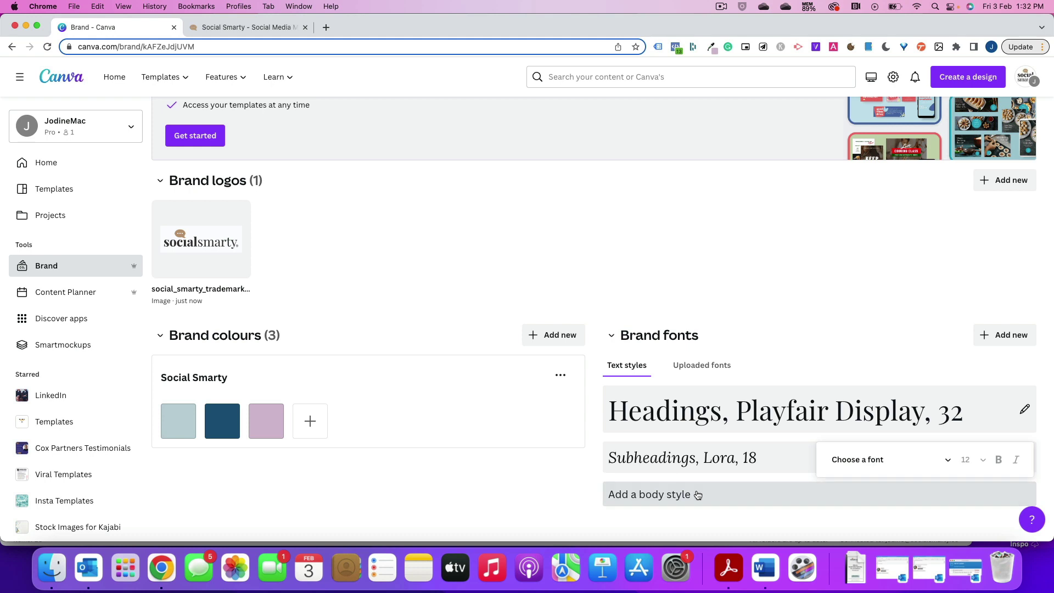
click(897, 462)
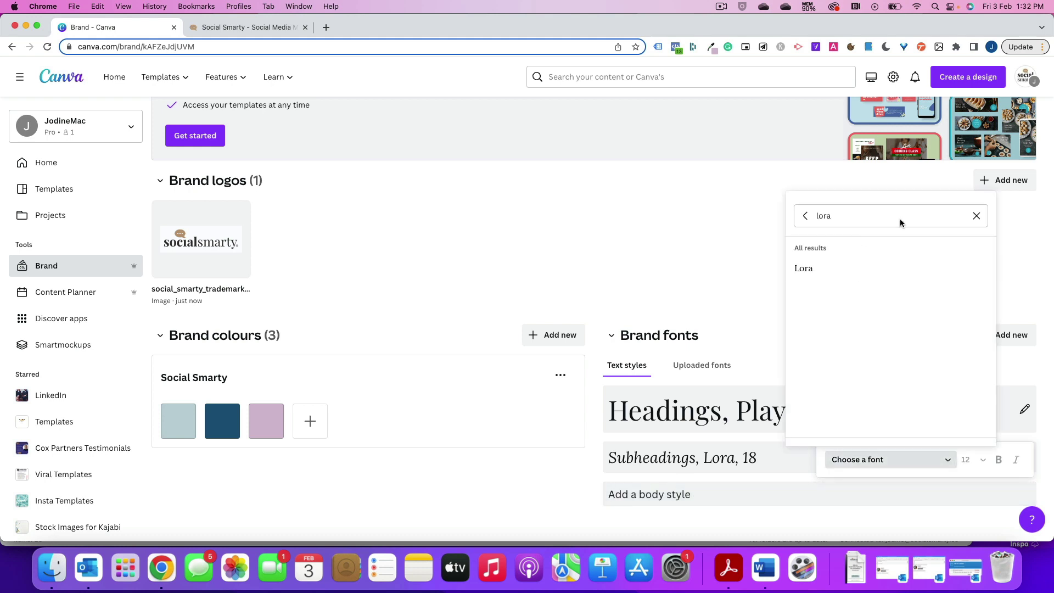
click(975, 215)
text(mont)
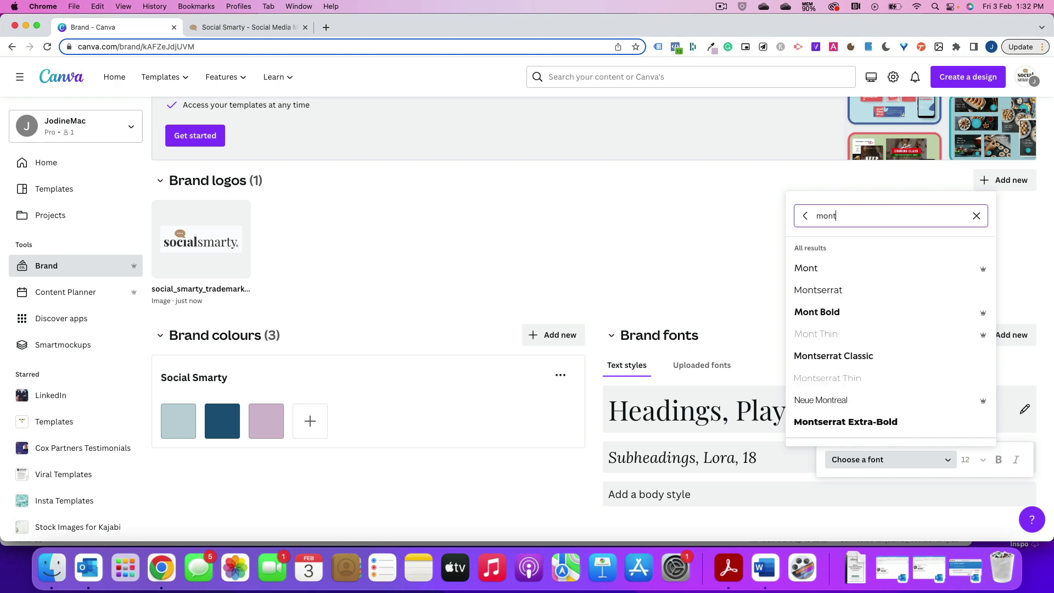
click(847, 291)
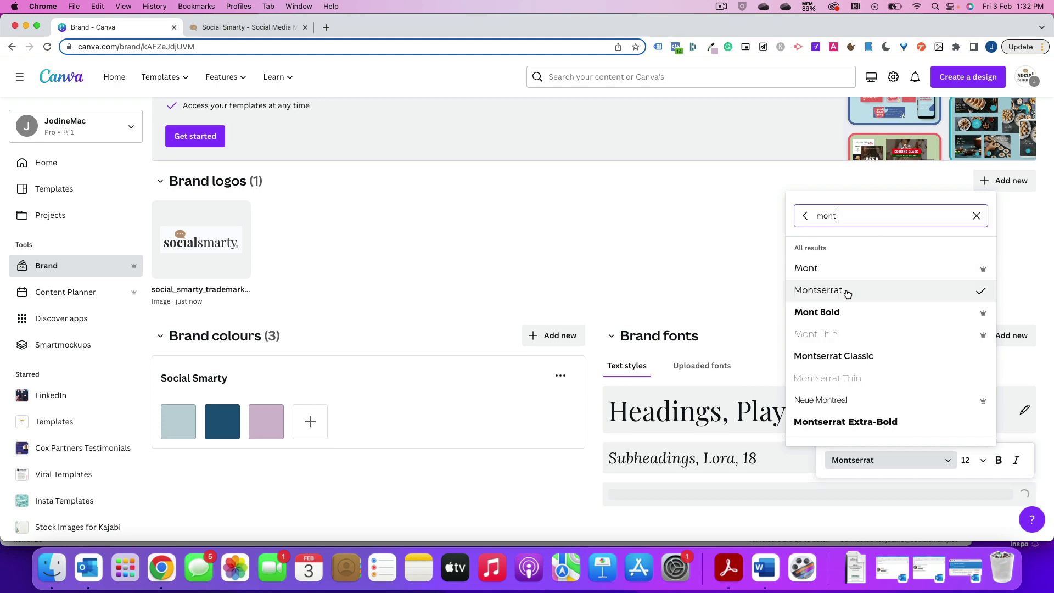
click(656, 277)
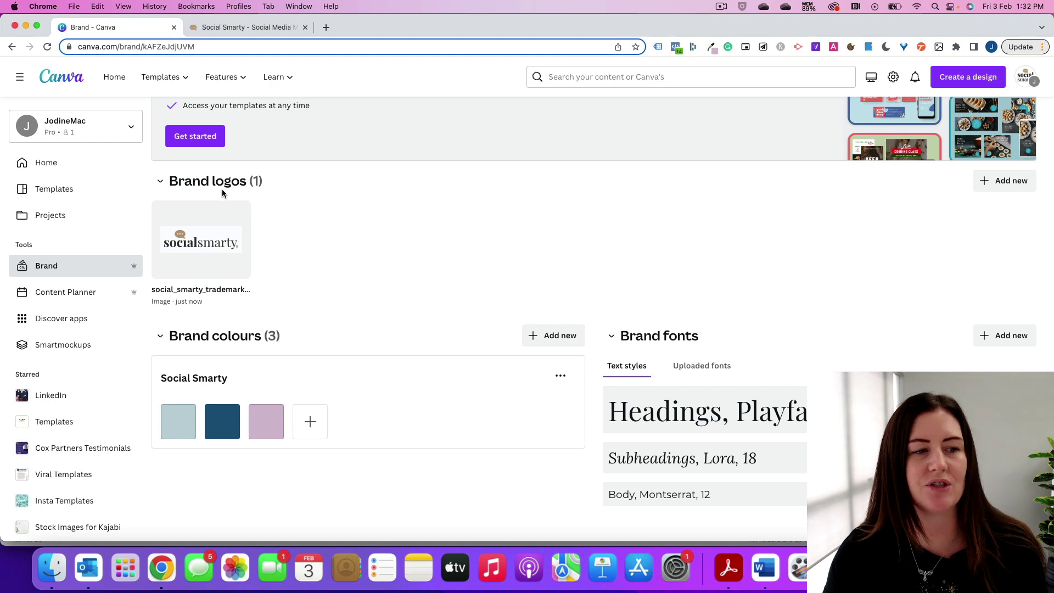
Create a blank square Instagram Post design from the Canva home page
click(64, 166)
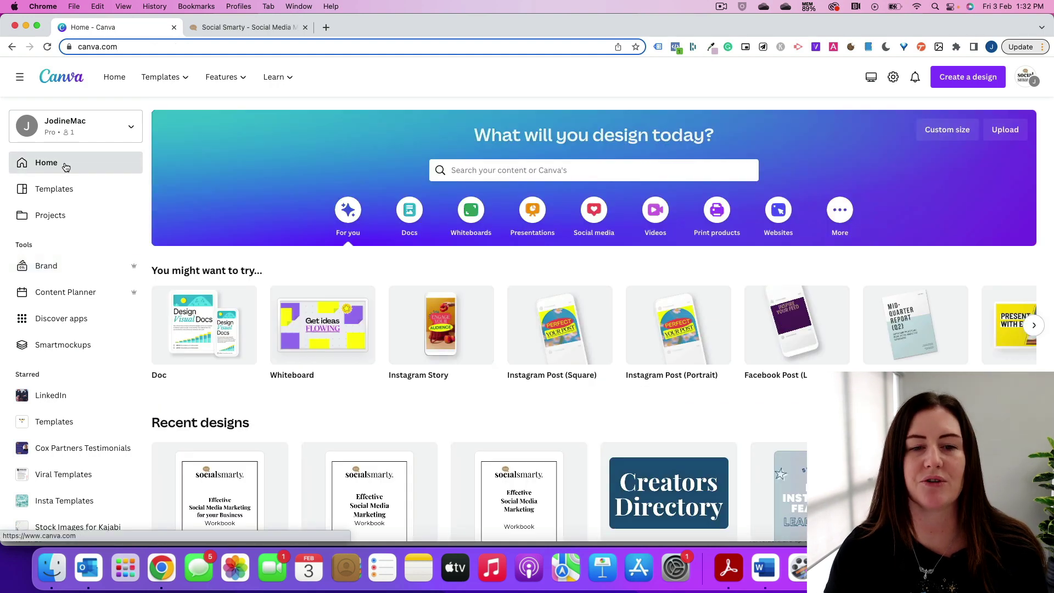
click(553, 324)
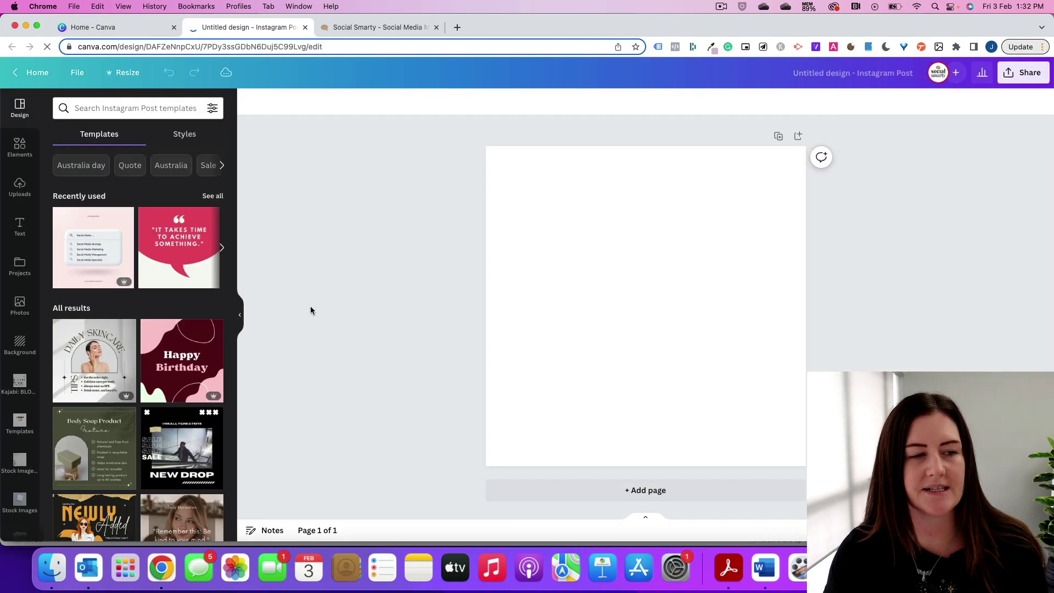
scroll(20, 252, down, 3)
scroll(20, 252, down, 10)
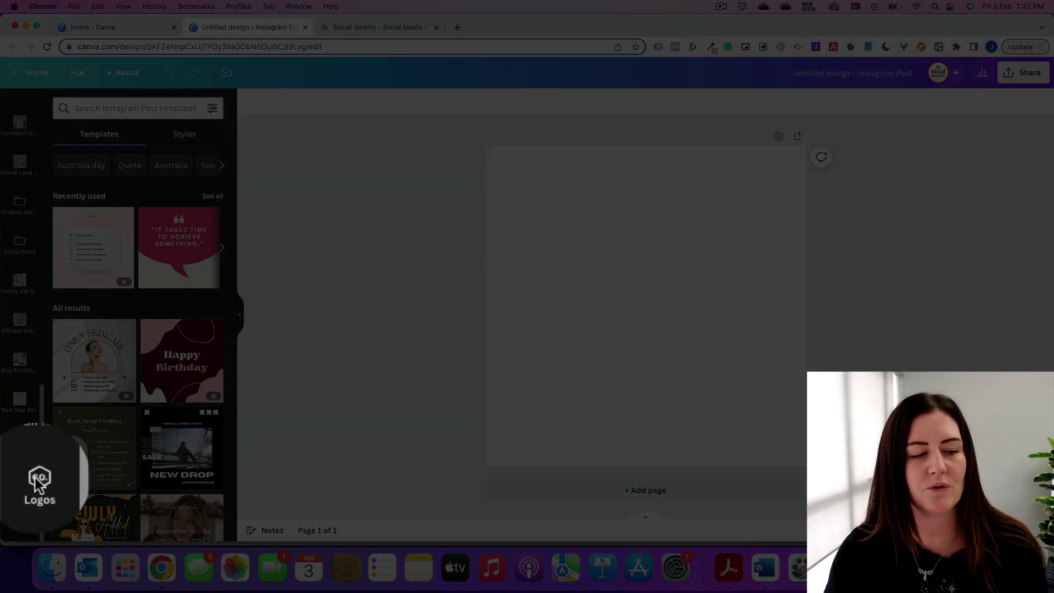
Browse the Social Smarty brand logos, then select the blank page and show the text options
click(19, 479)
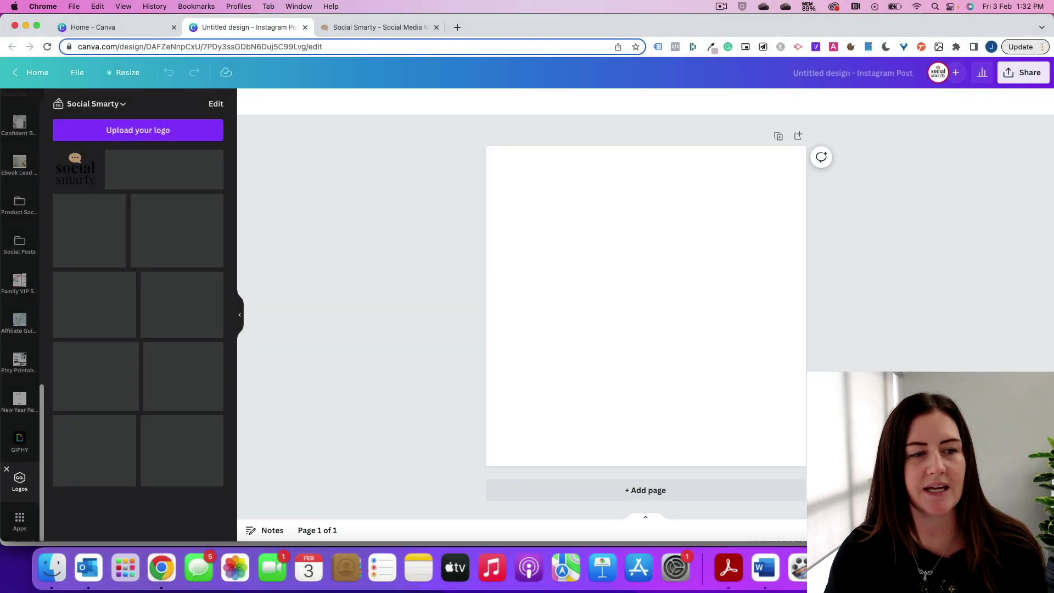
scroll(175, 343, down, 5)
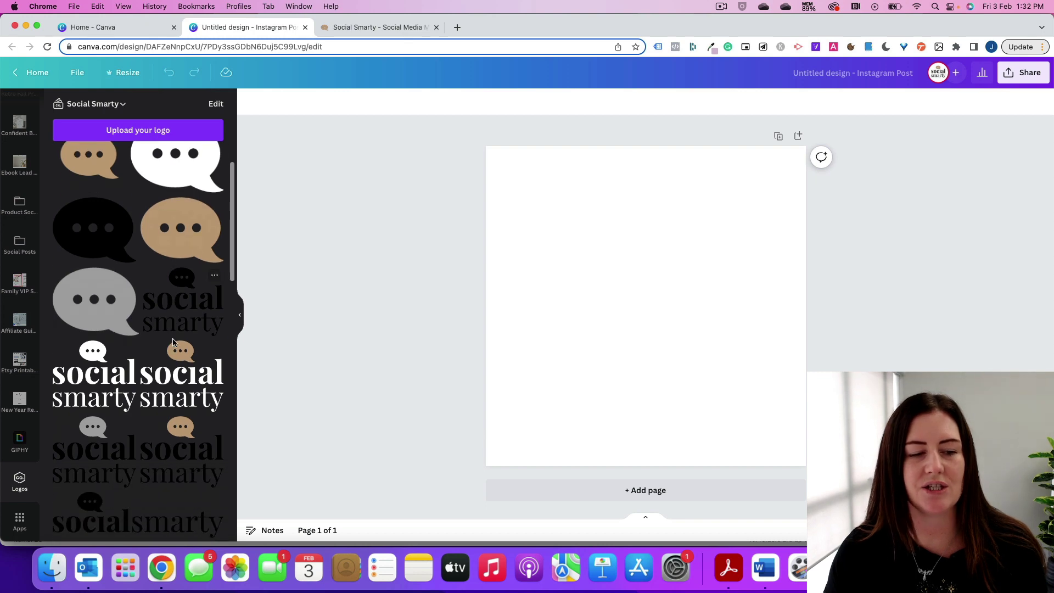
scroll(175, 342, down, 10)
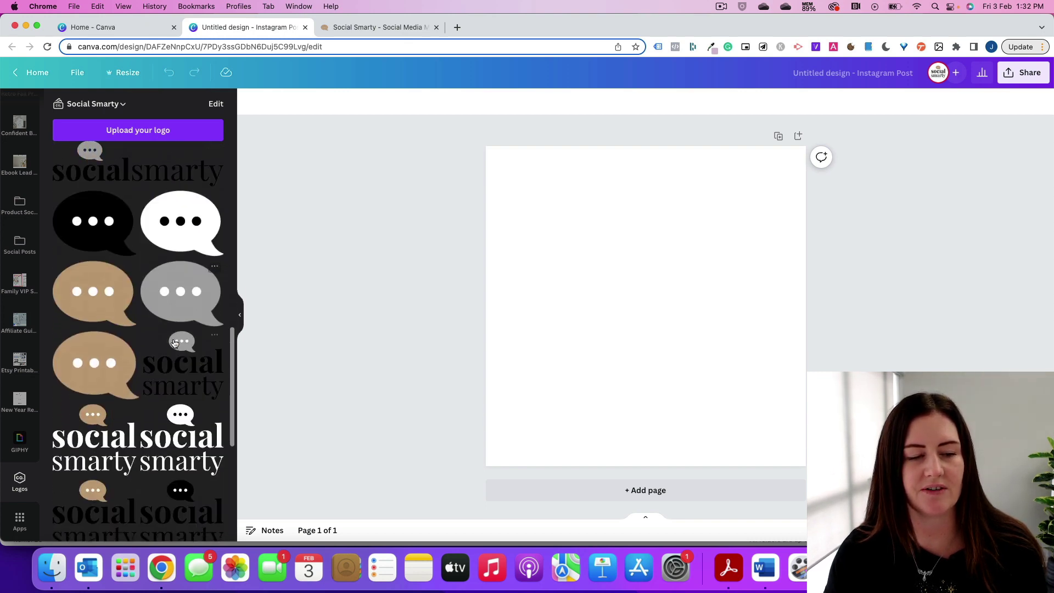
scroll(93, 345, down, 10)
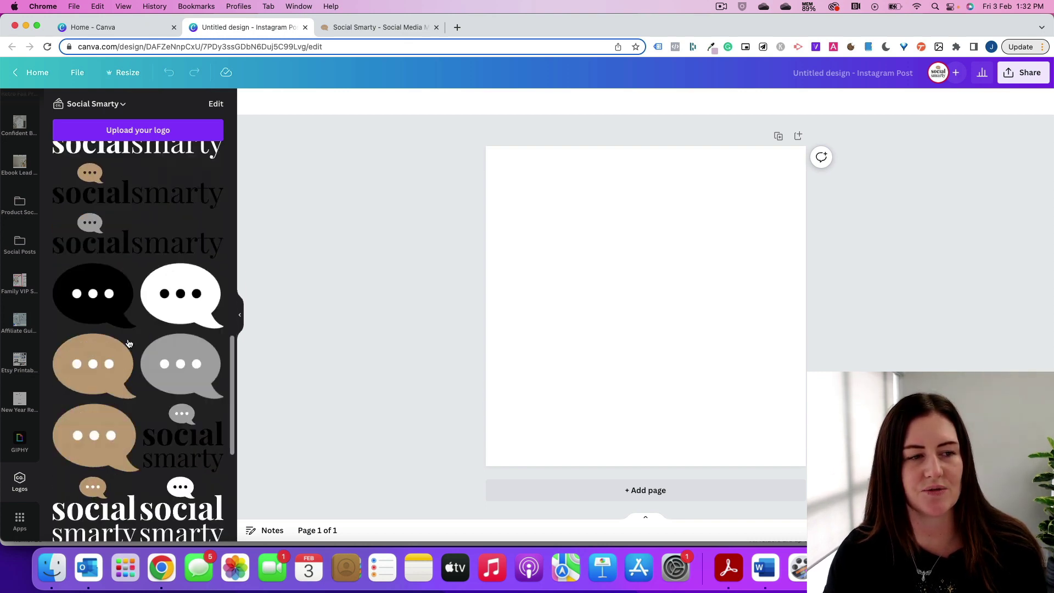
click(515, 268)
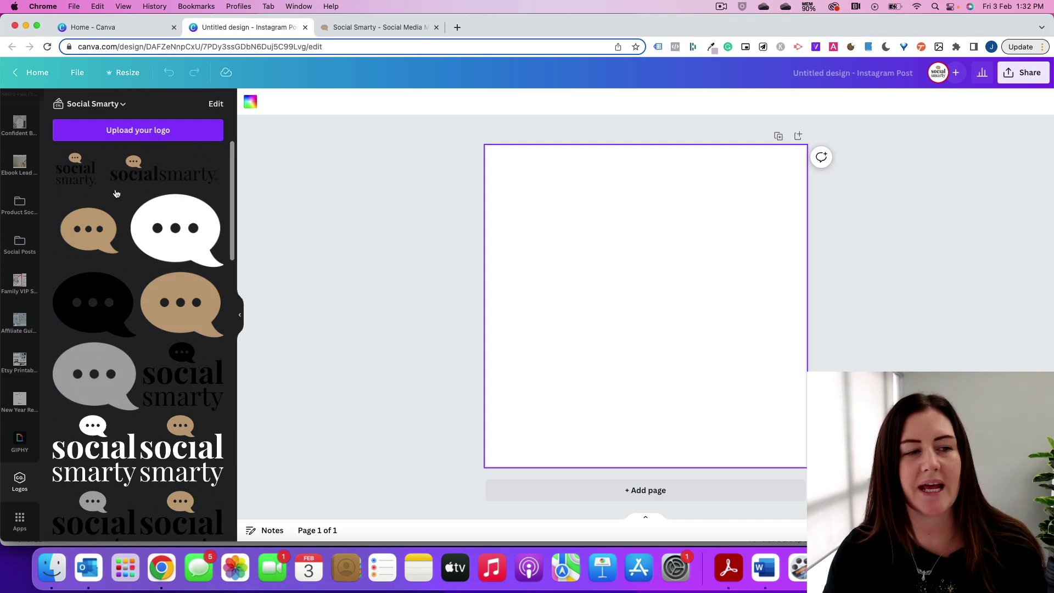
scroll(18, 210, up, 10)
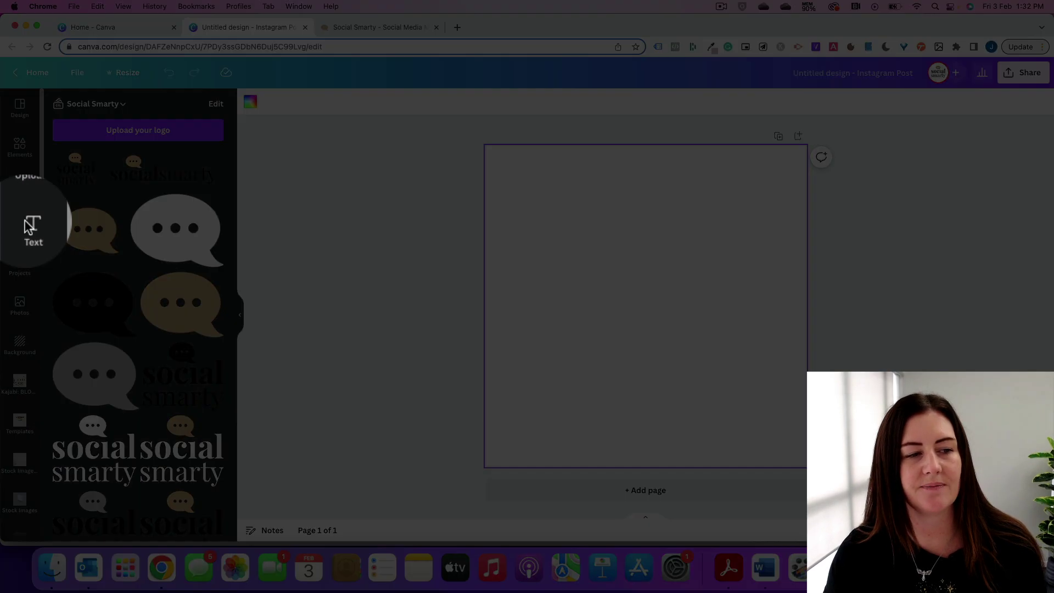
click(18, 224)
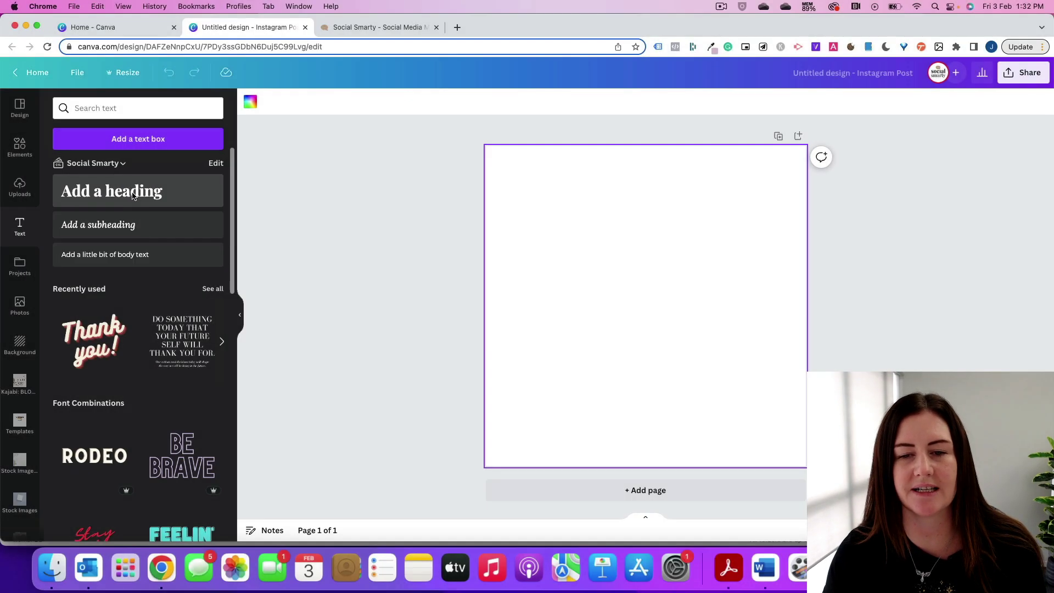
Add a Playfair Display 31.5 'Add a heading' box and show the Social Smarty brand colours
click(132, 196)
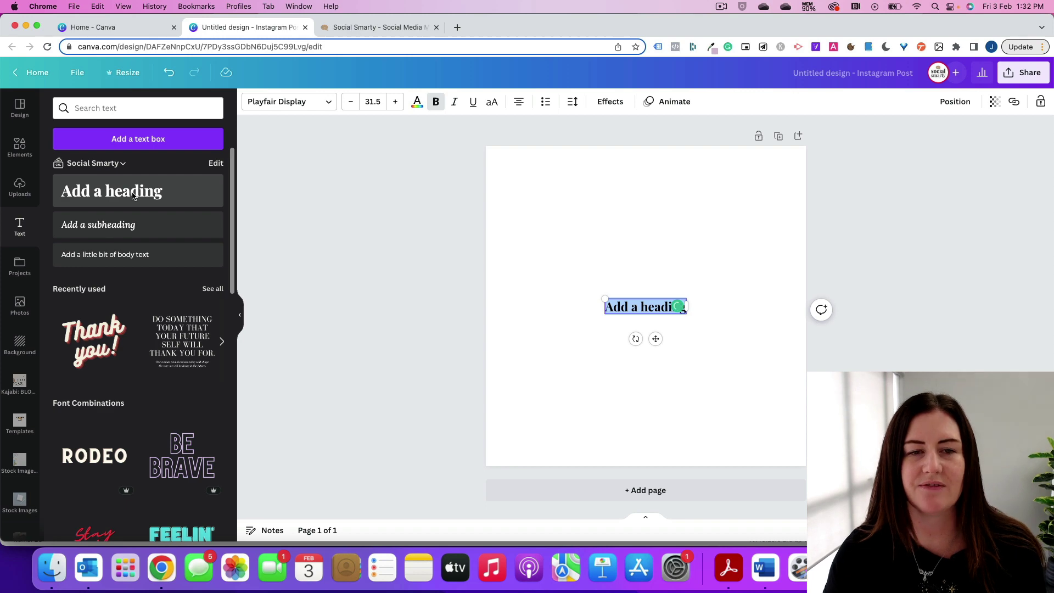
click(416, 102)
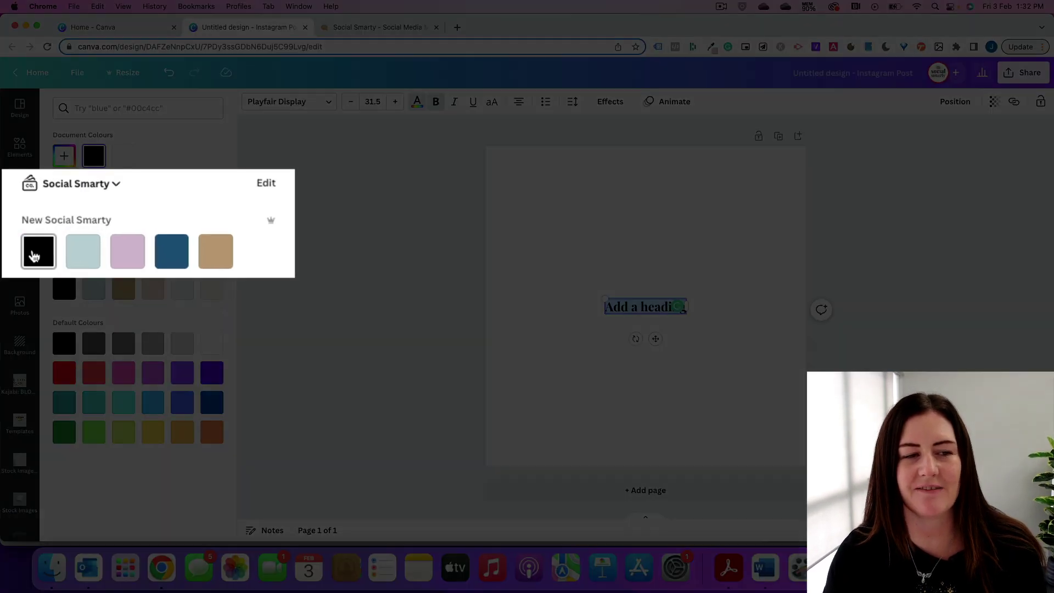